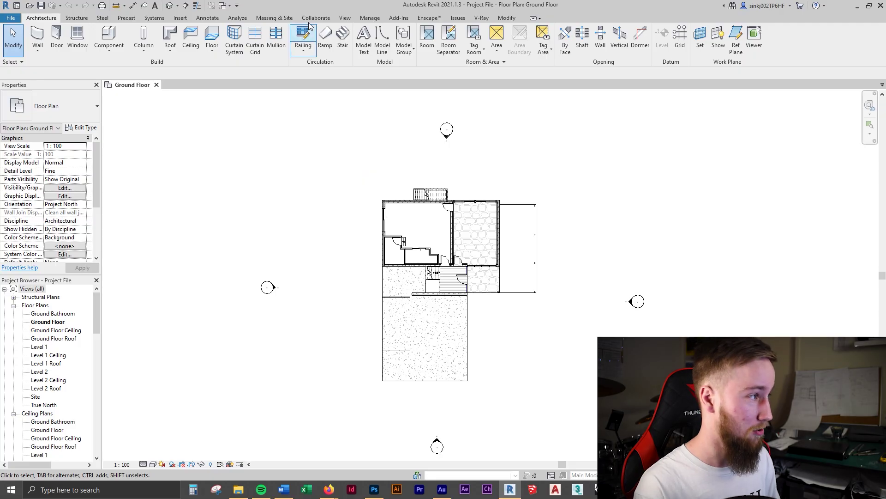
Step: Enable worksharing for the project, naming the workset 'A-Interior'
{"action": "left_click", "coordinate": [316, 17]}
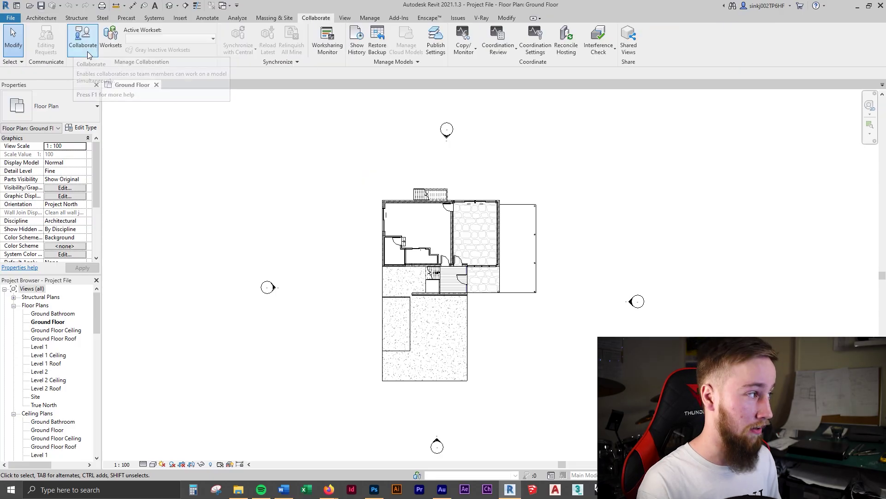
{"action": "left_click", "coordinate": [110, 37]}
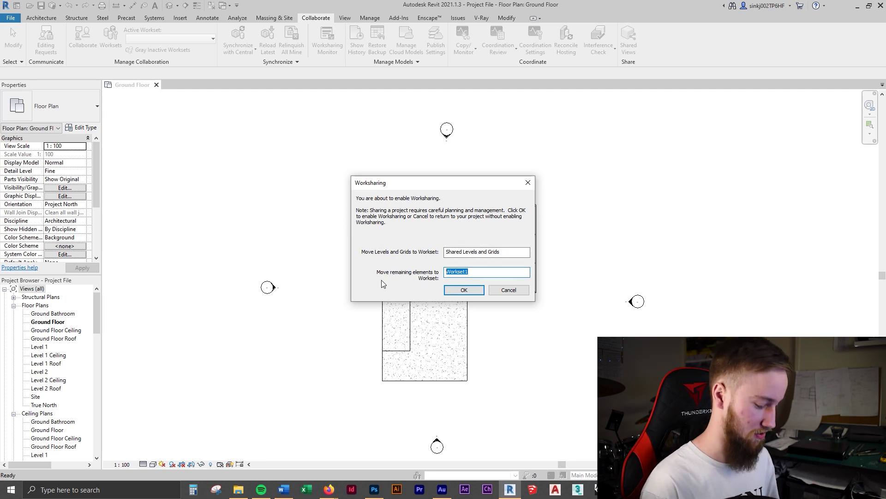
{"action": "type", "text": "A-Interior"}
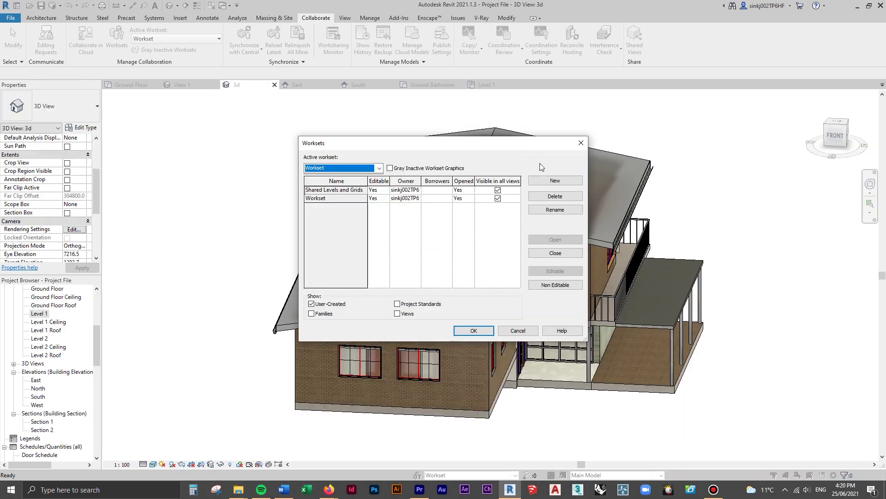
Step: Add a new 'Windows' workset with Visible in all views turned off
{"action": "left_click", "coordinate": [549, 180]}
{"action": "type", "text": "Windows"}
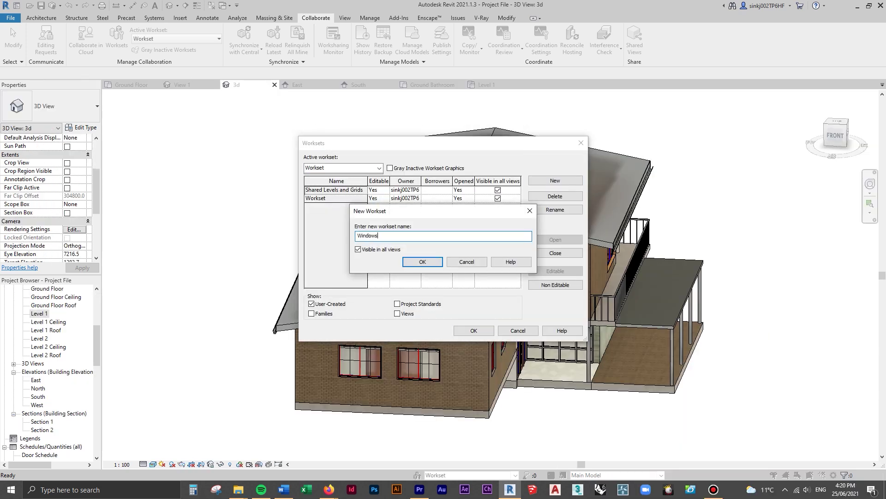
{"action": "key", "text": "Return"}
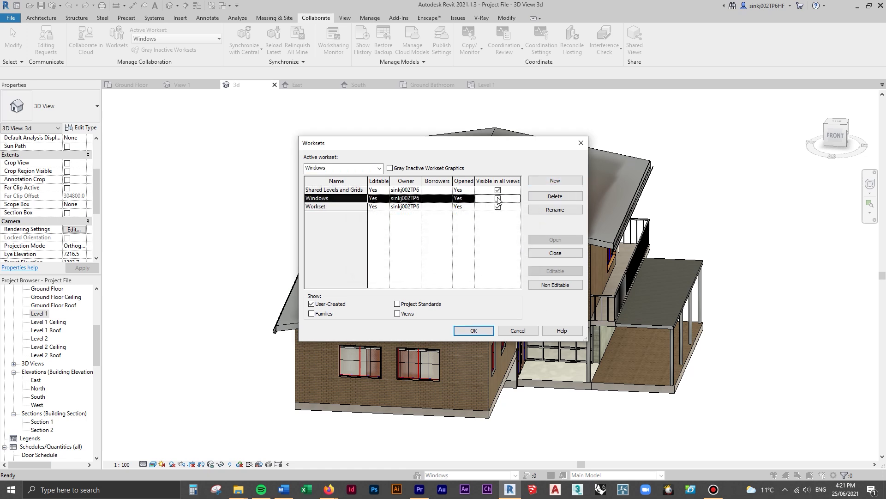
{"action": "left_click", "coordinate": [489, 331]}
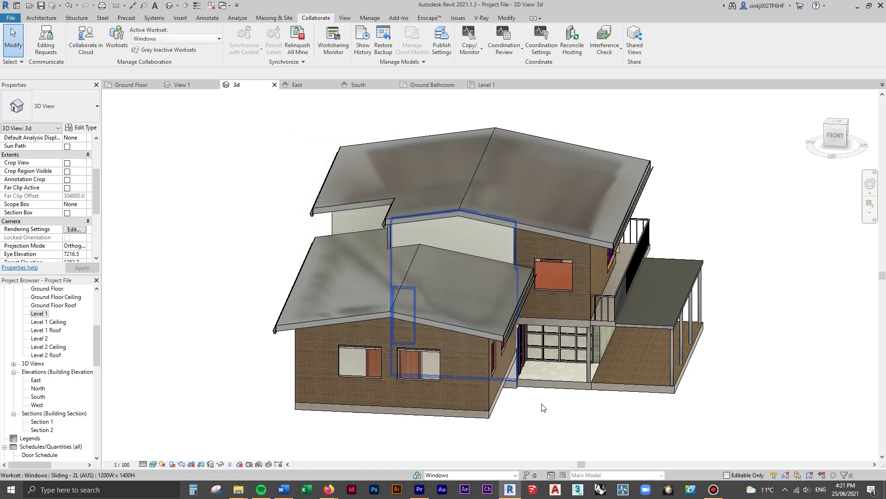
Step: Set the Windows workset to Show in this 3D view's Visibility/Graphics Worksets overrides
{"action": "middle_click_drag", "start_coordinate": [600, 386], "coordinate": [578, 334], "text": "shift"}
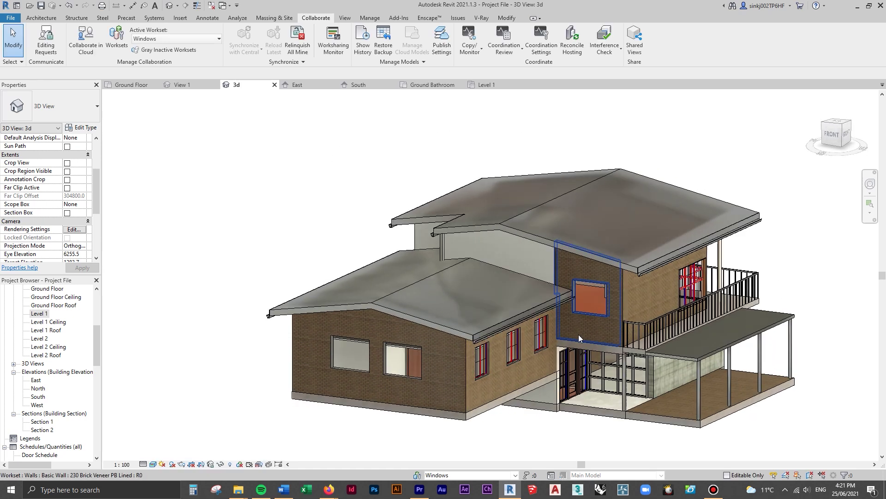
{"action": "key", "text": "v"}
{"action": "key", "text": "v"}
{"action": "left_click", "coordinate": [349, 148]}
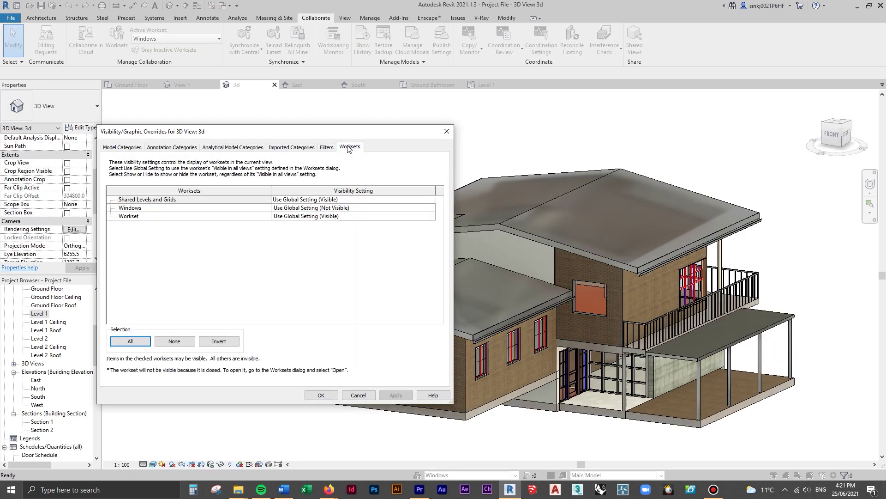
{"action": "left_click", "coordinate": [430, 208]}
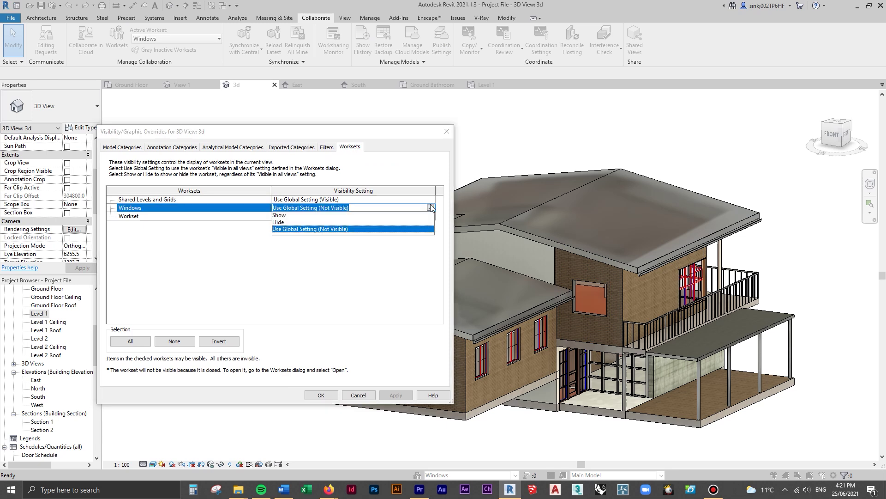
{"action": "left_click", "coordinate": [282, 215]}
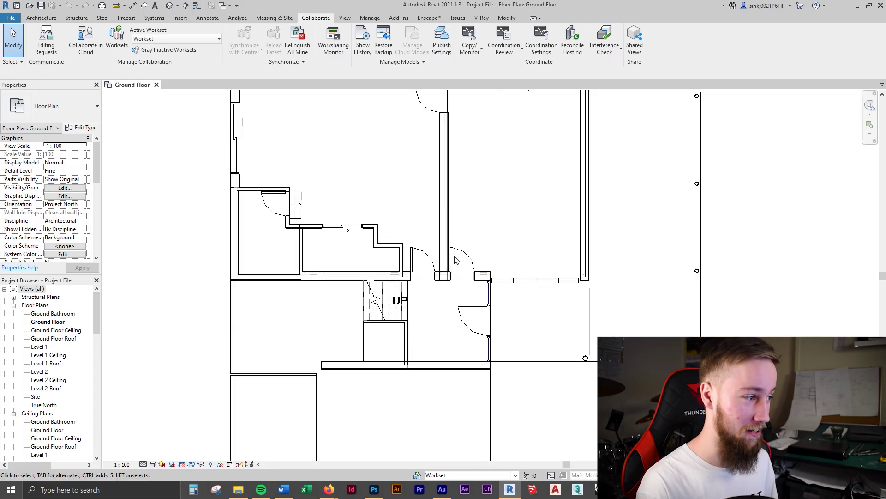
{"action": "middle_click_drag", "start_coordinate": [455, 260], "coordinate": [484, 370]}
{"action": "left_click", "coordinate": [453, 217]}
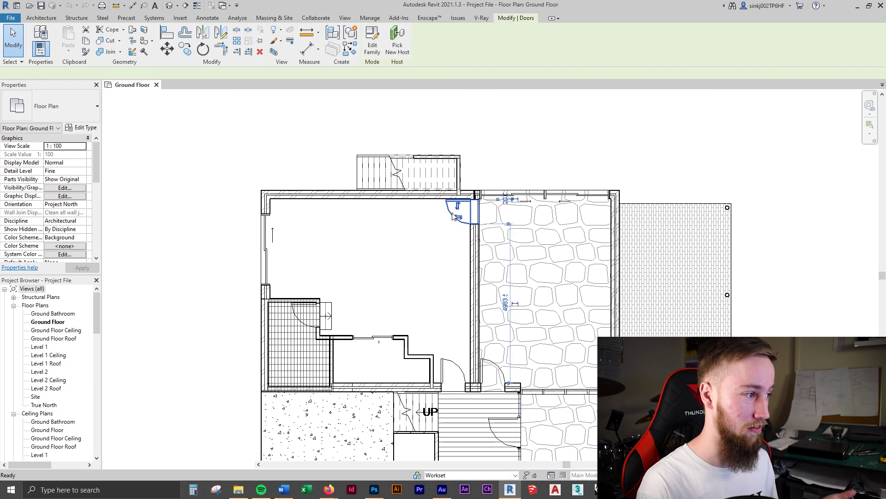
{"action": "double_click", "coordinate": [453, 217]}
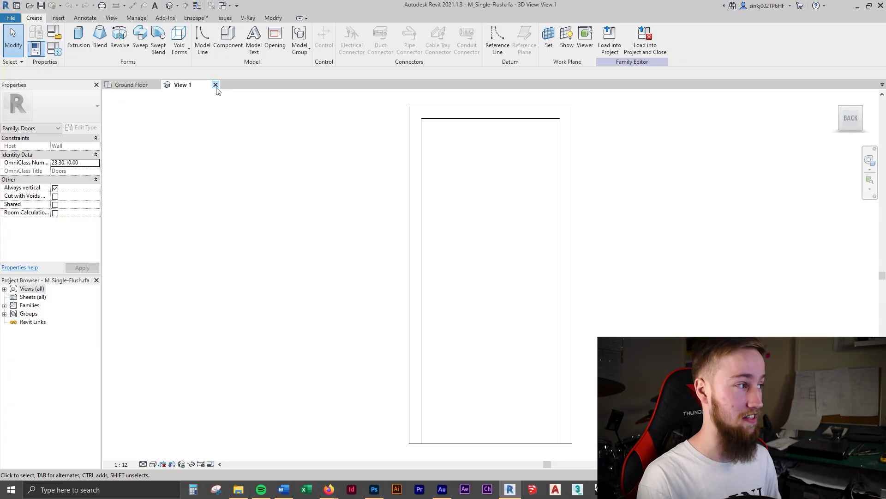
{"action": "left_click", "coordinate": [215, 85]}
{"action": "left_click", "coordinate": [328, 259]}
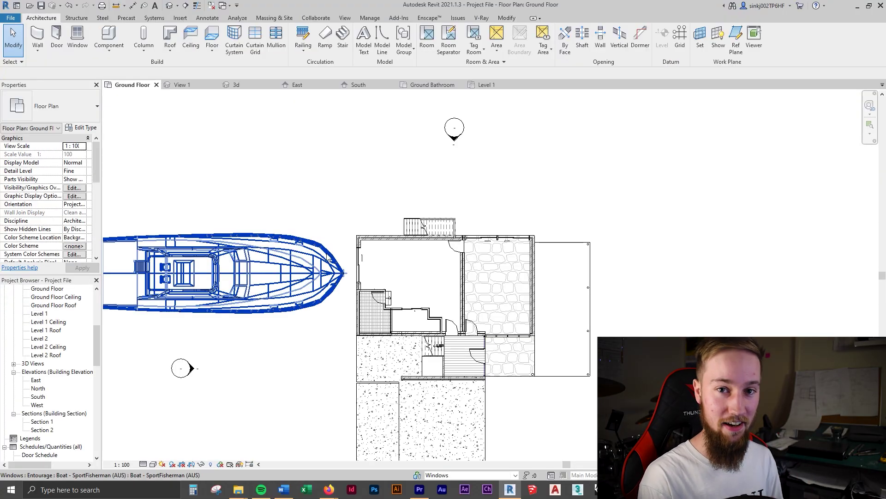
{"action": "double_click", "coordinate": [329, 259]}
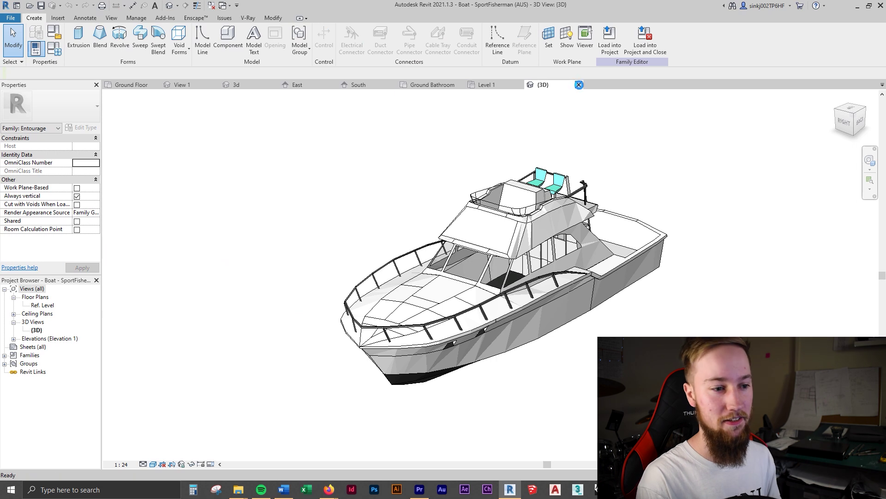
{"action": "left_click", "coordinate": [579, 85]}
{"action": "left_click", "coordinate": [462, 250]}
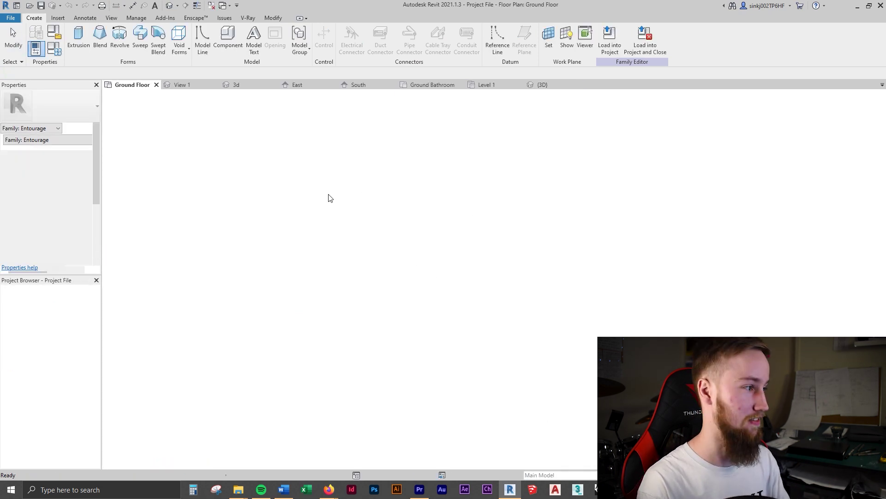
{"action": "scroll", "coordinate": [545, 342], "scroll_direction": "up", "scroll_amount": 2}
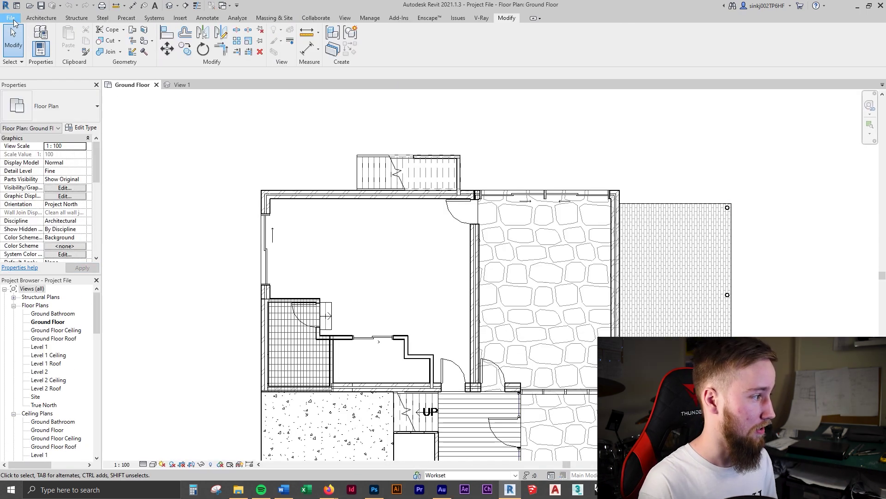
Step: Set the family double-click action to Do Nothing in Options > User Interface, testing it on a window
{"action": "left_click", "coordinate": [11, 18]}
{"action": "left_click", "coordinate": [140, 227]}
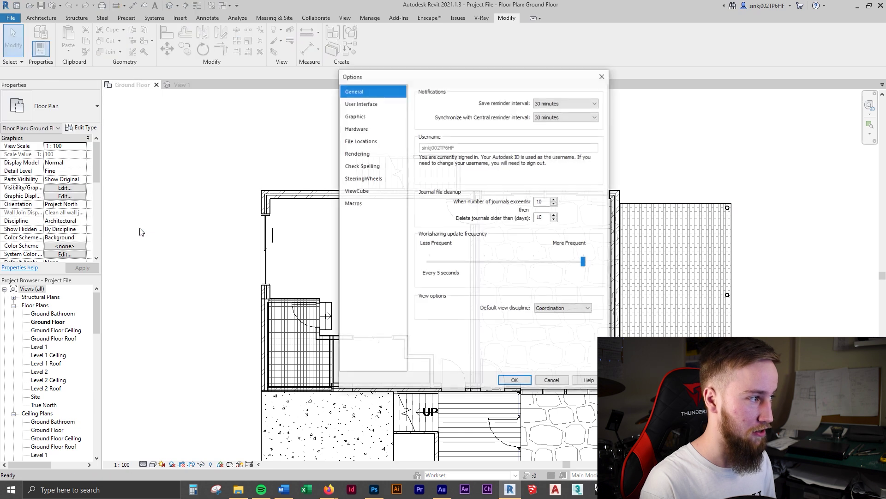
{"action": "left_click", "coordinate": [364, 103]}
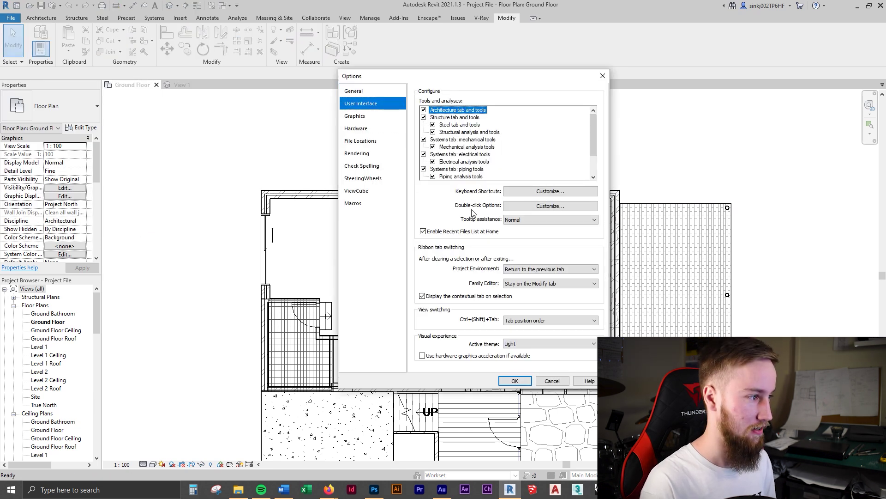
{"action": "left_click", "coordinate": [532, 208]}
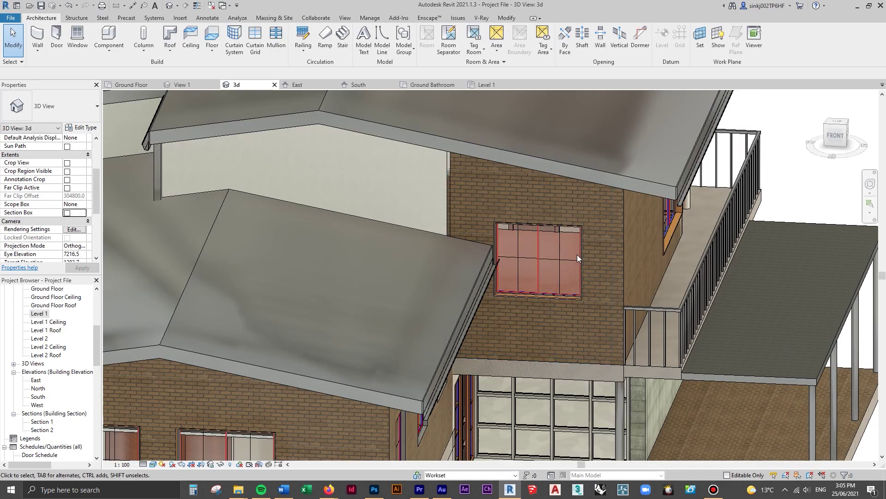
{"action": "left_click", "coordinate": [577, 256]}
{"action": "double_click", "coordinate": [578, 262]}
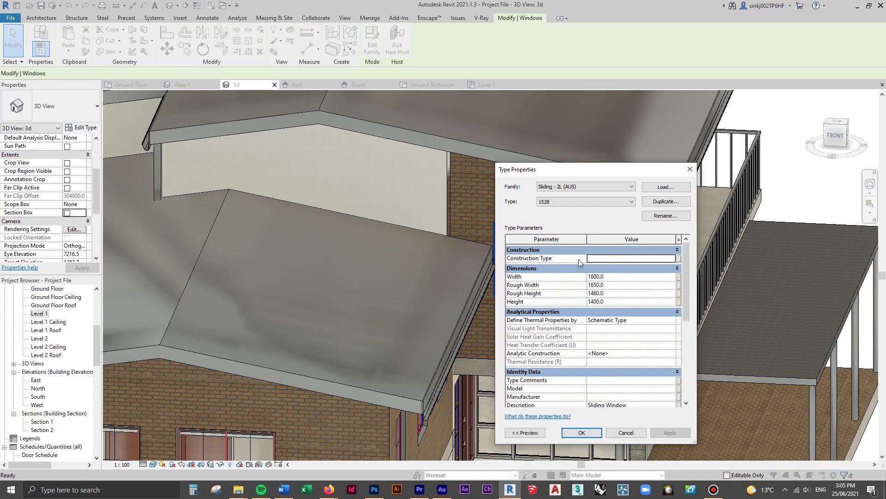
{"action": "scroll", "coordinate": [619, 400], "scroll_direction": "down", "scroll_amount": 5}
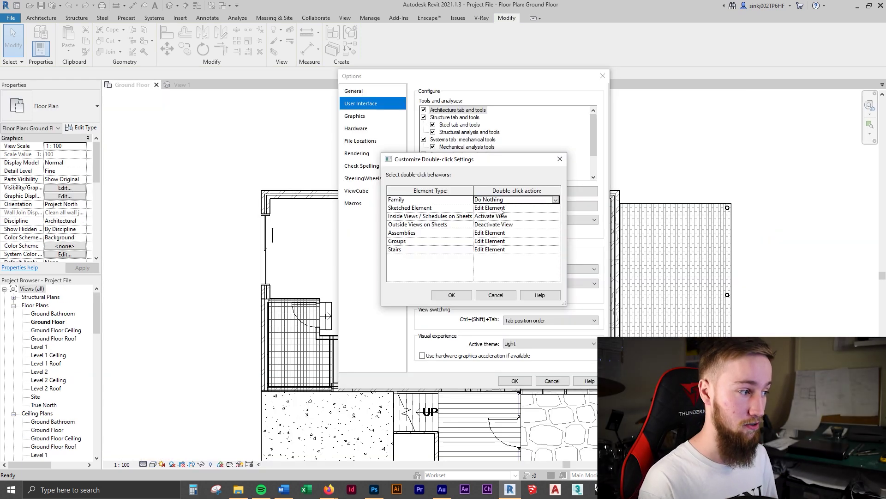
{"action": "key", "text": "Return"}
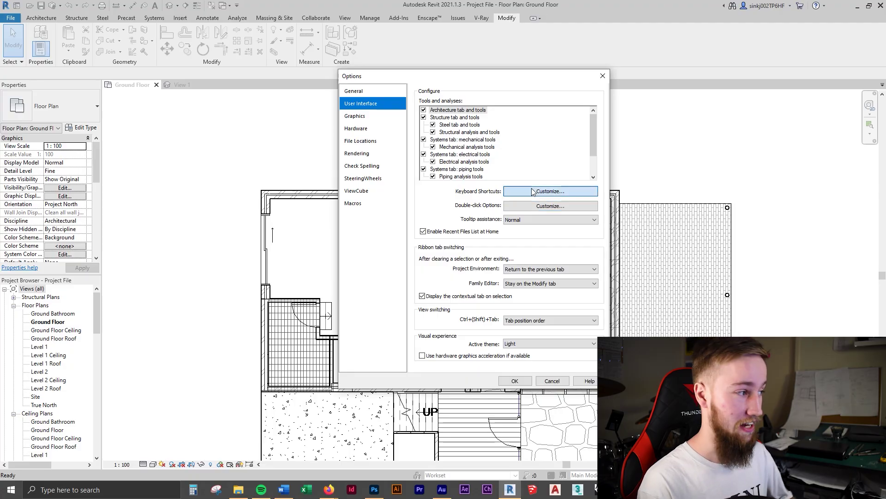
Step: Open the Keyboard Shortcuts dialog from Options > User Interface
{"action": "left_click", "coordinate": [550, 191]}
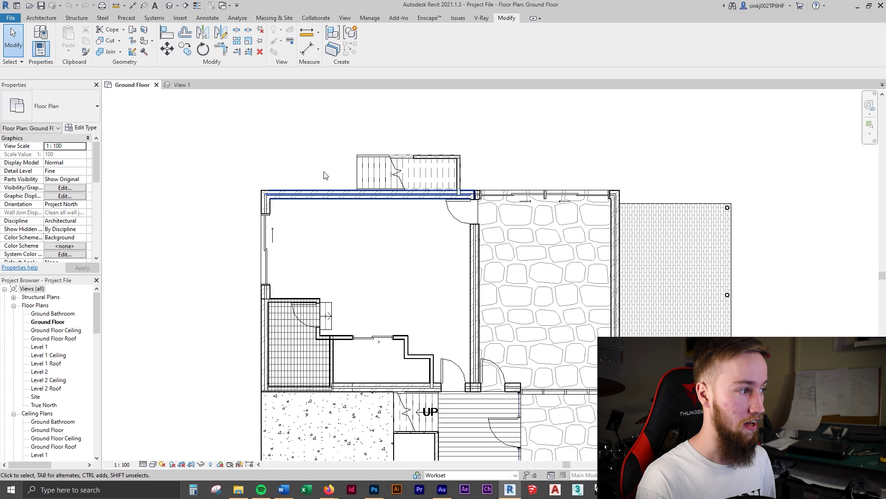
Step: Window-select the ground floor plan and filter the selection down to only Model Groups
{"action": "left_click_drag", "start_coordinate": [224, 121], "coordinate": [769, 364]}
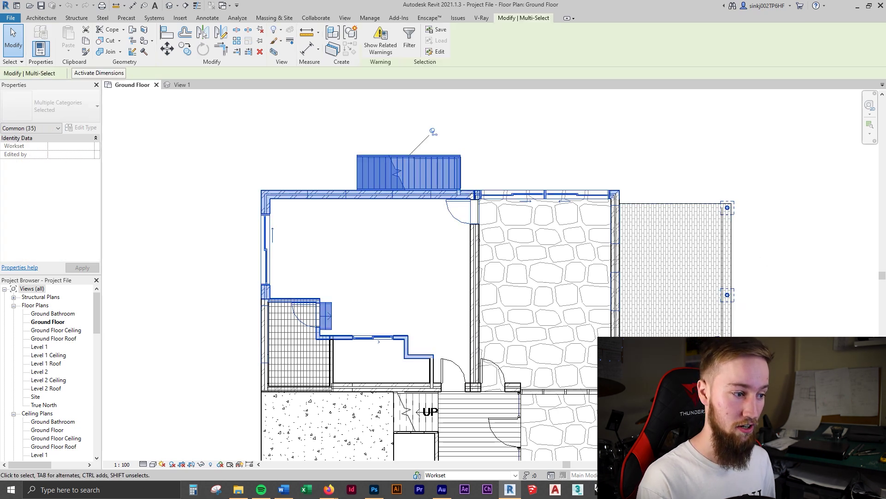
{"action": "left_click", "coordinate": [867, 474]}
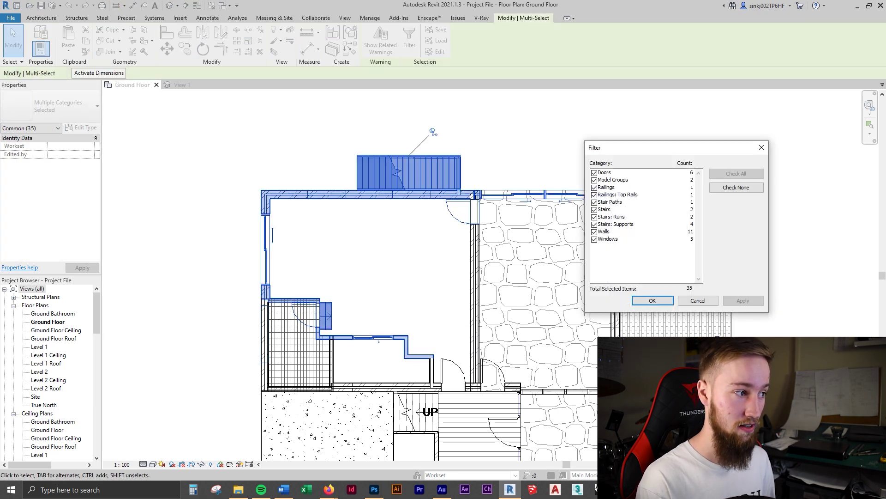
{"action": "left_click", "coordinate": [735, 187]}
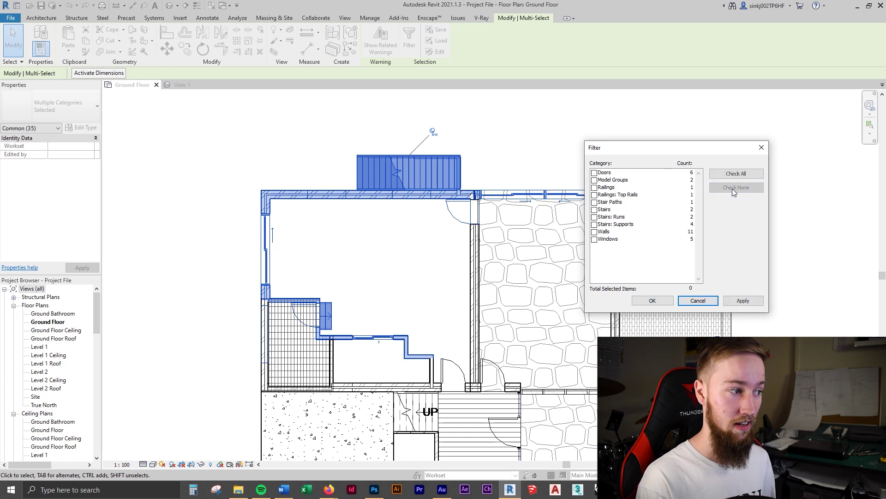
{"action": "left_click", "coordinate": [595, 180]}
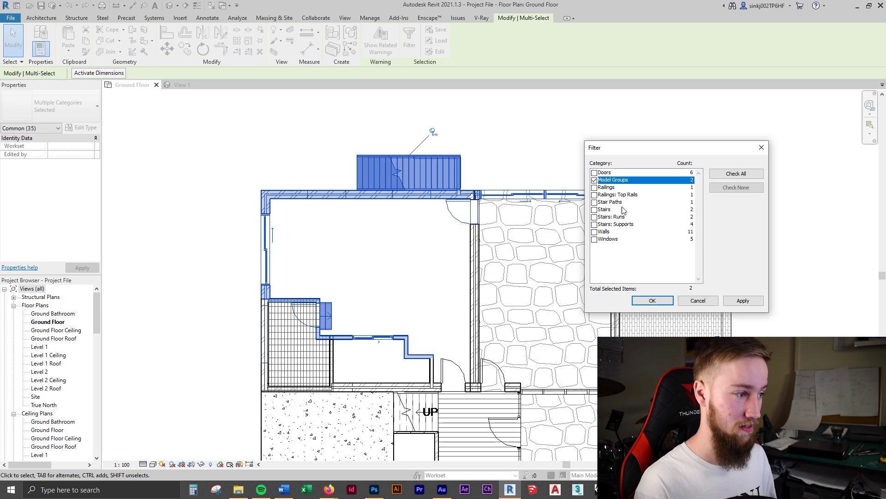
{"action": "left_click", "coordinate": [653, 301]}
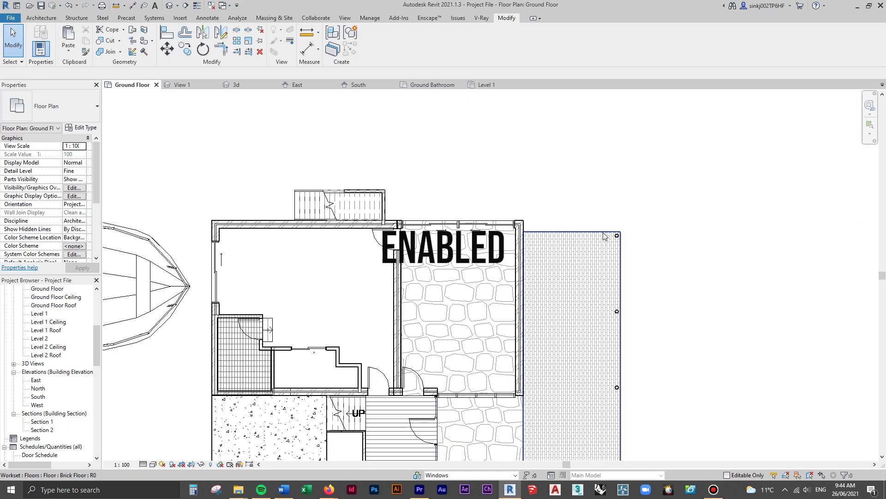
Step: Undo the brick floor move, switch off Drag Elements on Selection, and verify the floor stays put
{"action": "left_click_drag", "start_coordinate": [580, 236], "coordinate": [663, 203]}
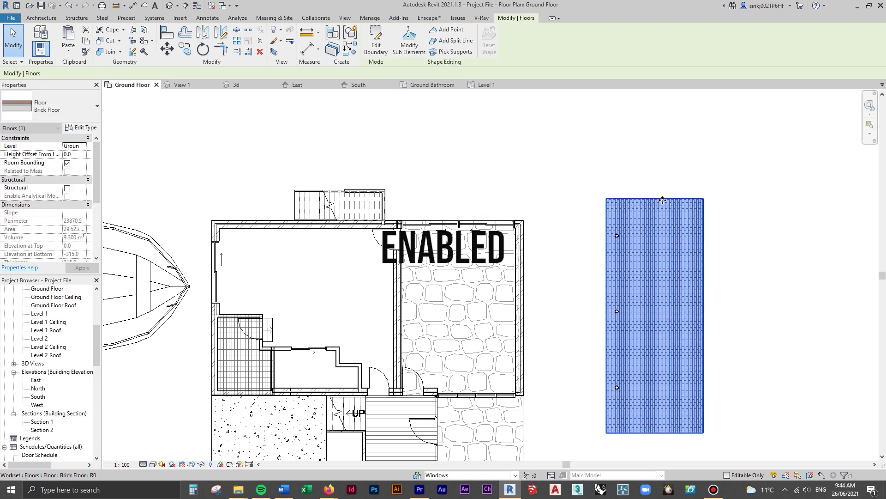
{"action": "key", "text": "ctrl+z"}
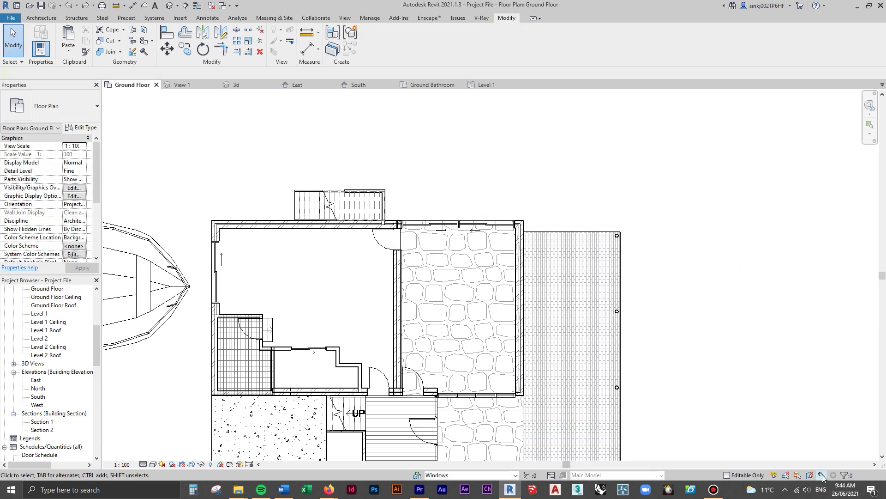
{"action": "left_click", "coordinate": [822, 475]}
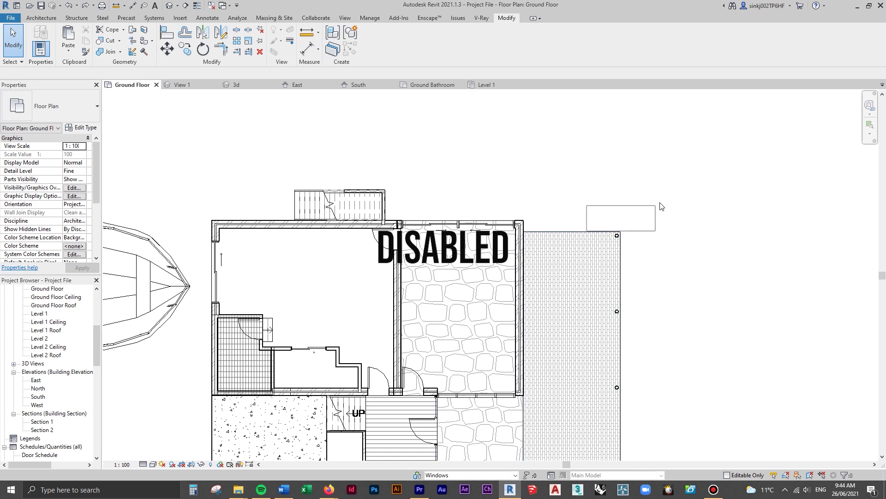
{"action": "left_click_drag", "start_coordinate": [606, 235], "coordinate": [670, 199]}
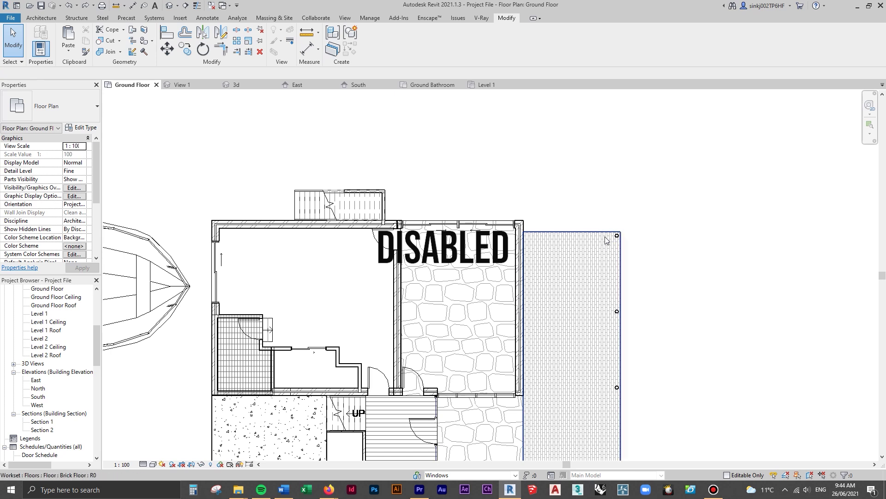
{"action": "left_click_drag", "start_coordinate": [606, 236], "coordinate": [675, 206]}
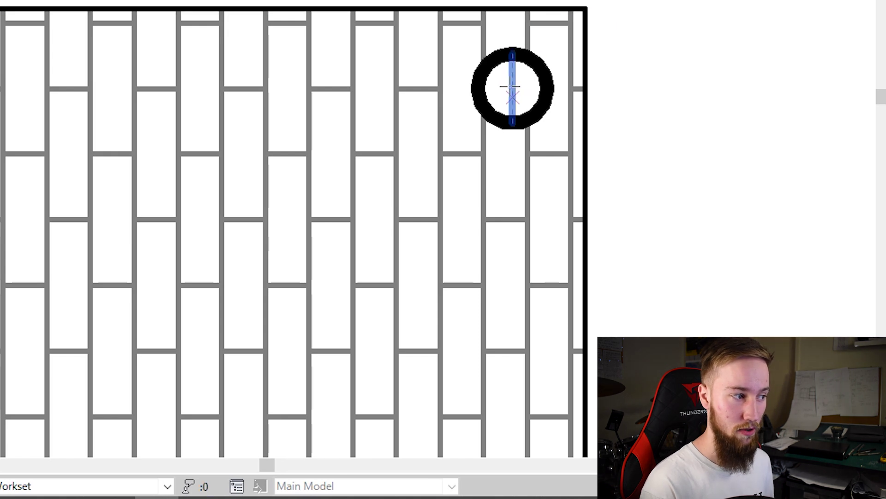
{"action": "left_click", "coordinate": [281, 9]}
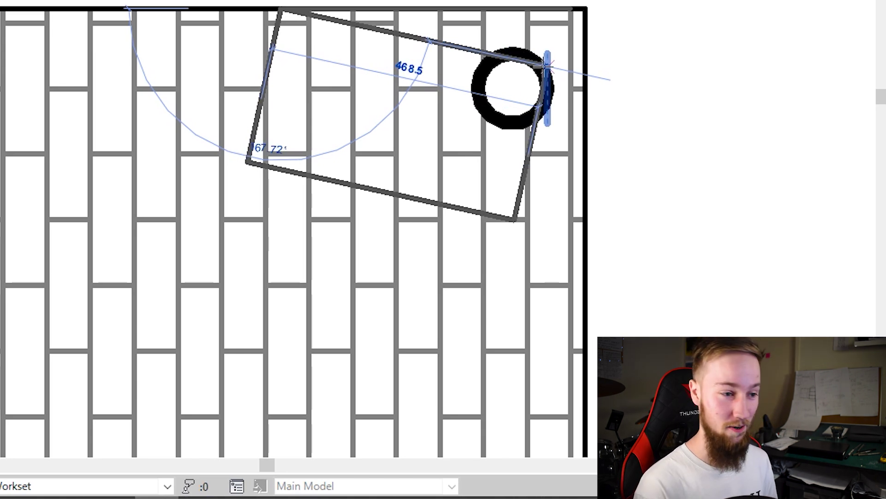
{"action": "scroll", "coordinate": [546, 65], "scroll_direction": "up", "scroll_amount": 5}
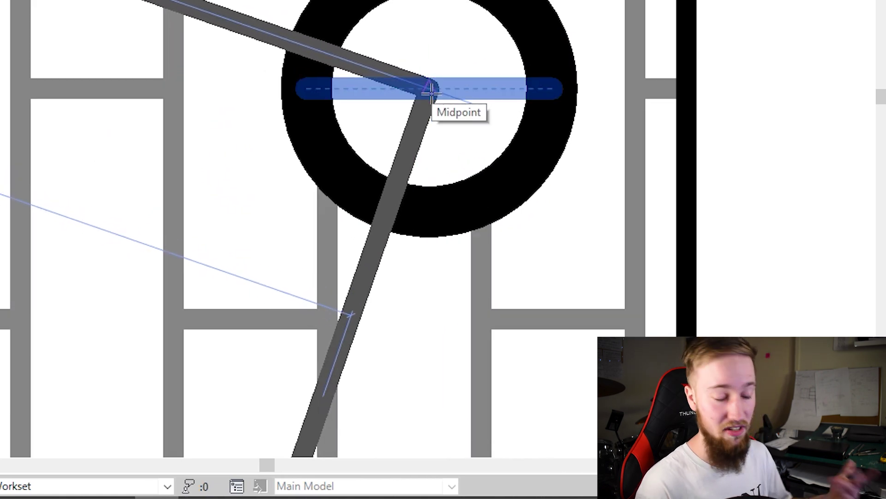
{"action": "scroll", "coordinate": [461, 88], "scroll_direction": "down", "scroll_amount": 1}
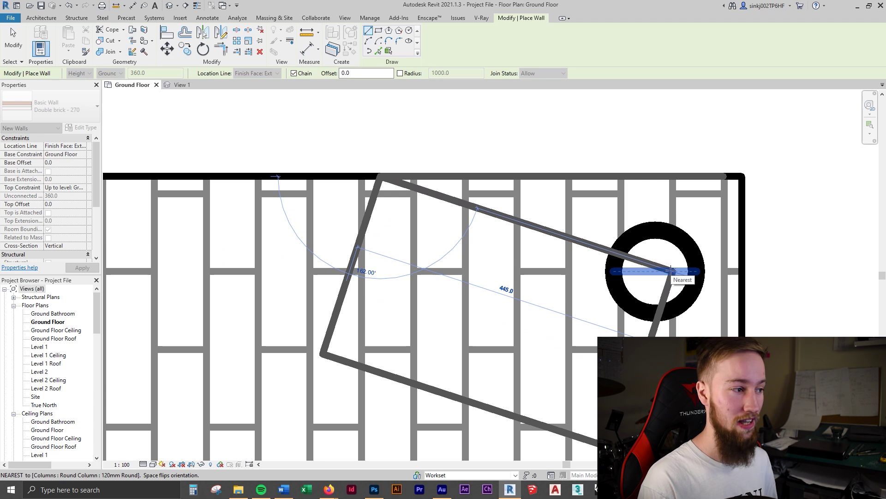
{"action": "key", "text": "s"}
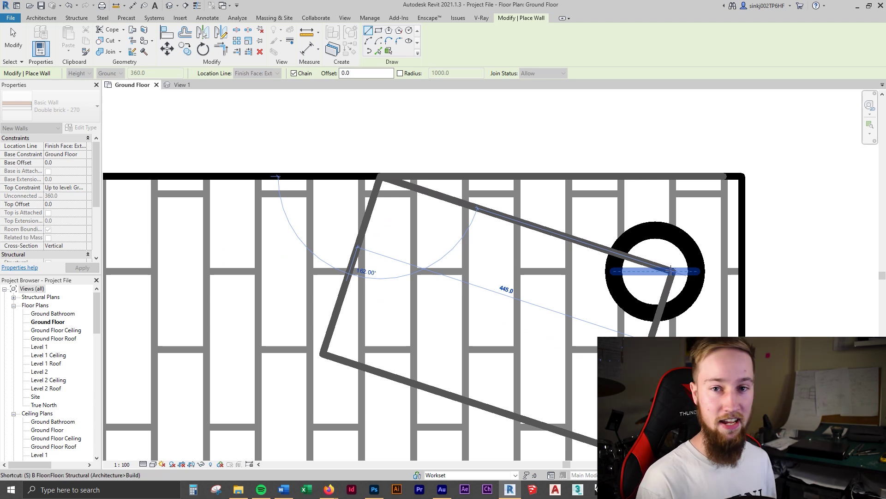
{"action": "scroll", "coordinate": [655, 268], "scroll_direction": "up", "scroll_amount": 2}
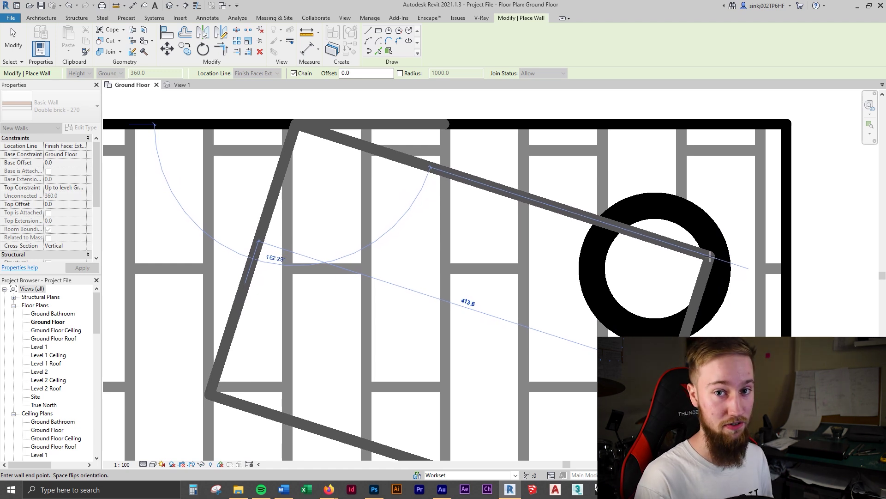
{"action": "key", "text": "Escape"}
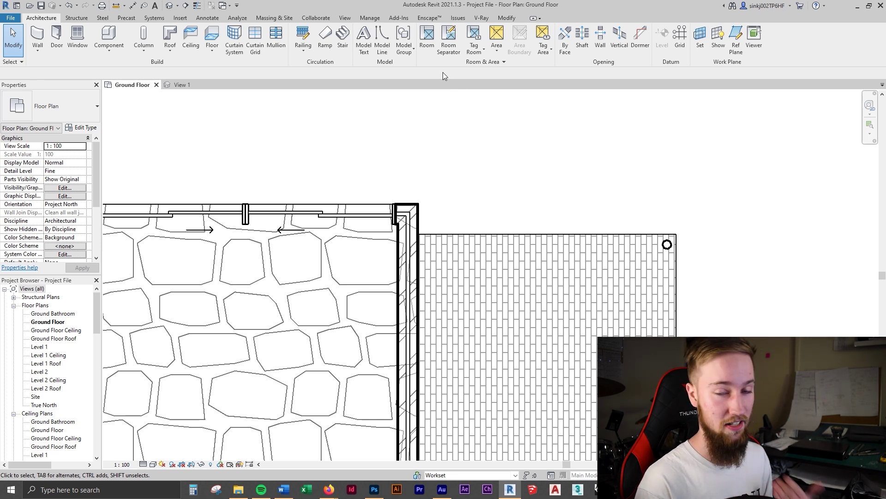
Step: Start Enscape from the Enscape tab to open the real-time render window
{"action": "left_click", "coordinate": [436, 21]}
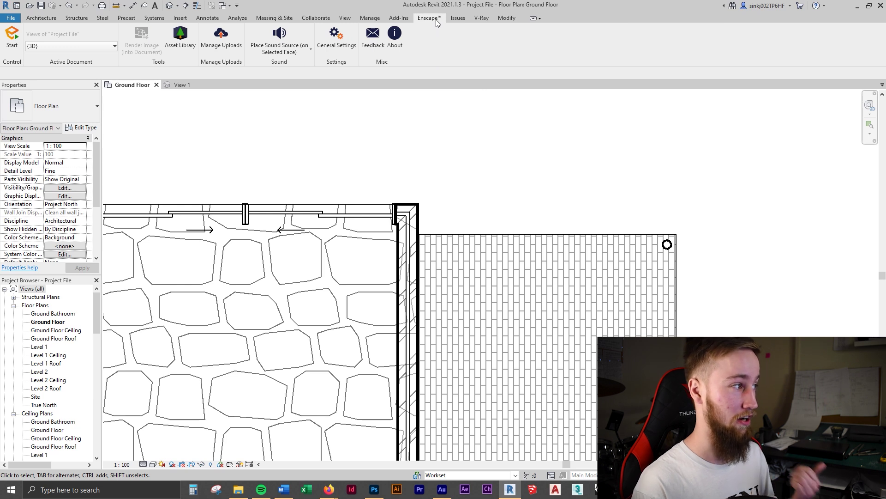
{"action": "left_click", "coordinate": [10, 46]}
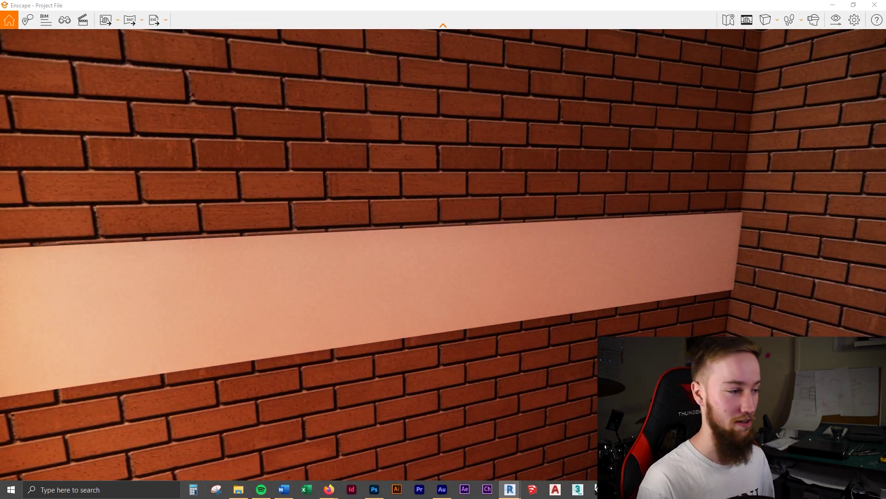
Step: Fly the Enscape camera along the timber wall into the stair room, then back out to the exterior
{"action": "key", "text": "s"}
{"action": "key", "text": "w"}
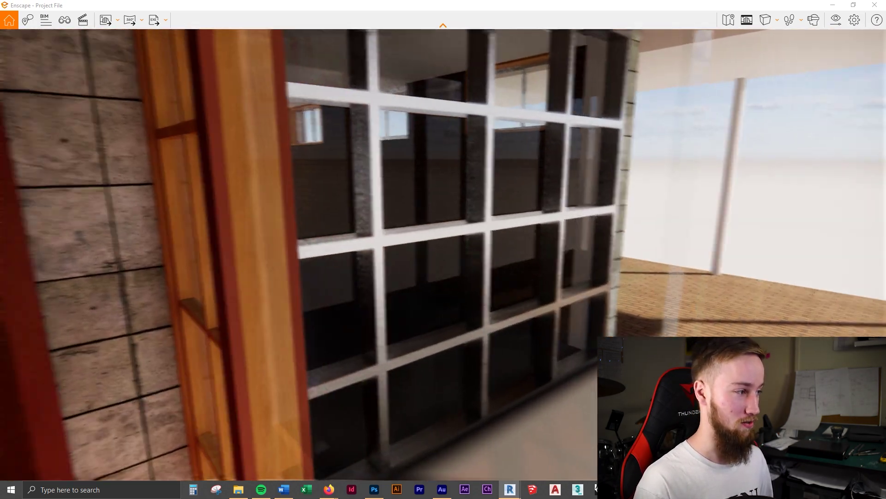
{"action": "key", "text": "w"}
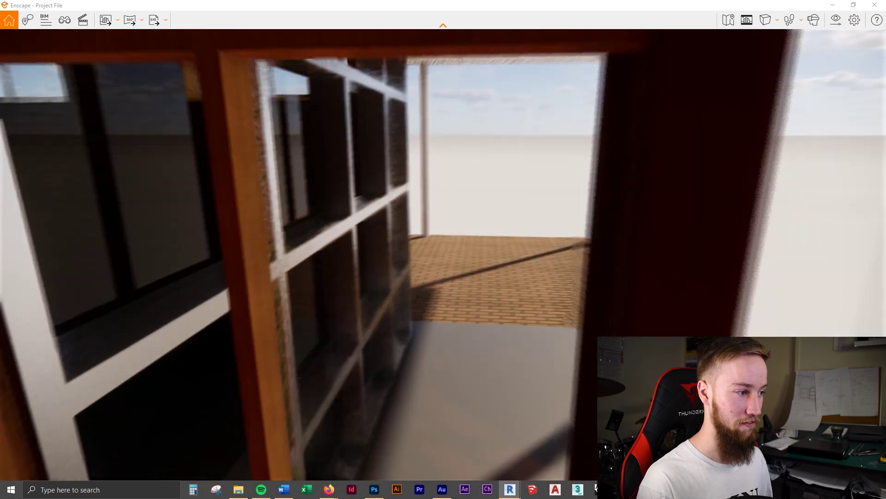
{"action": "key", "text": "w"}
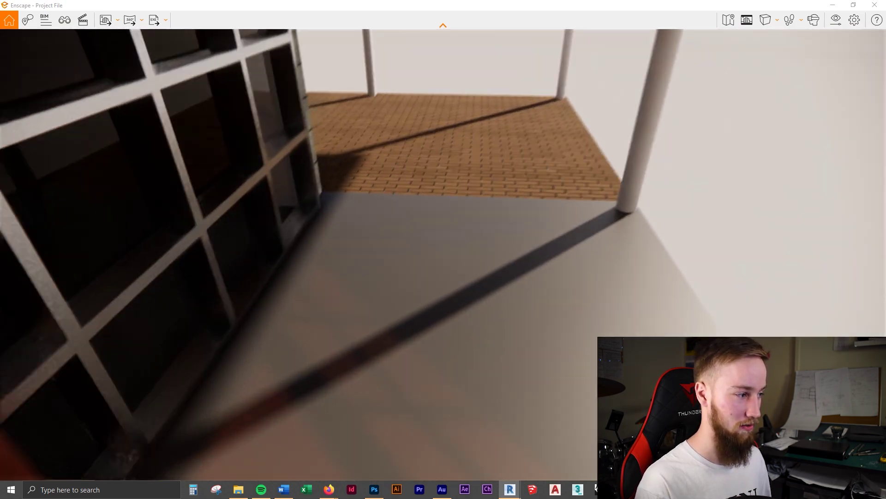
{"action": "key", "text": "s"}
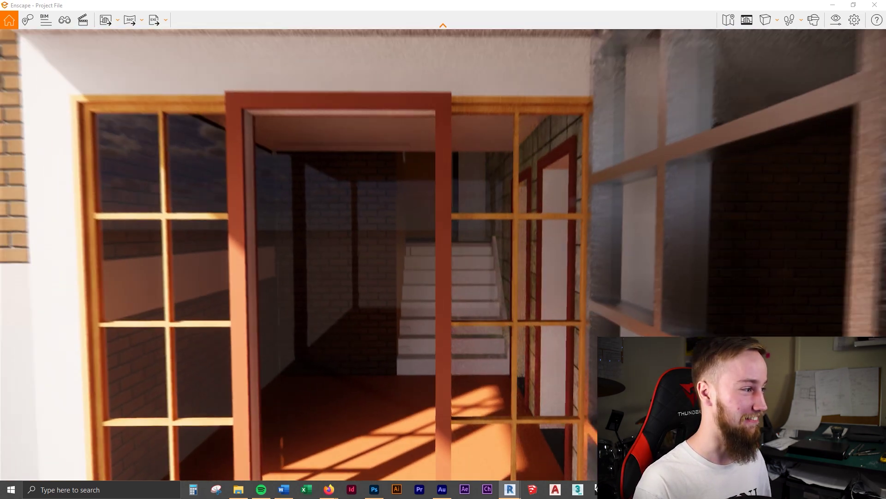
{"action": "key", "text": "s"}
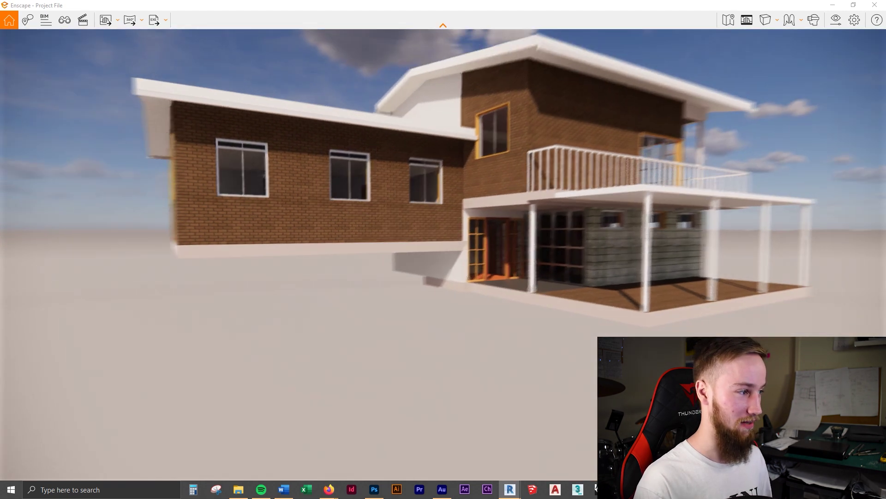
{"action": "key", "text": "d"}
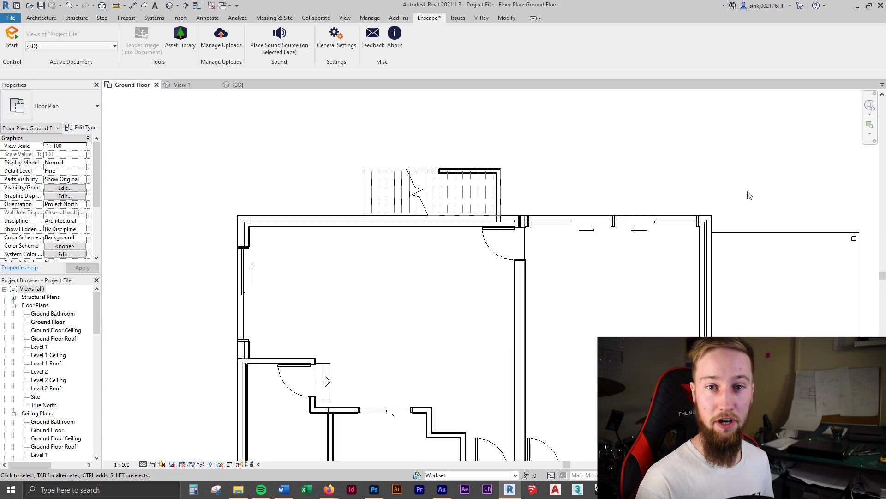
Step: Load the RPC Chair family via Insert > Load Family
{"action": "left_click", "coordinate": [180, 21]}
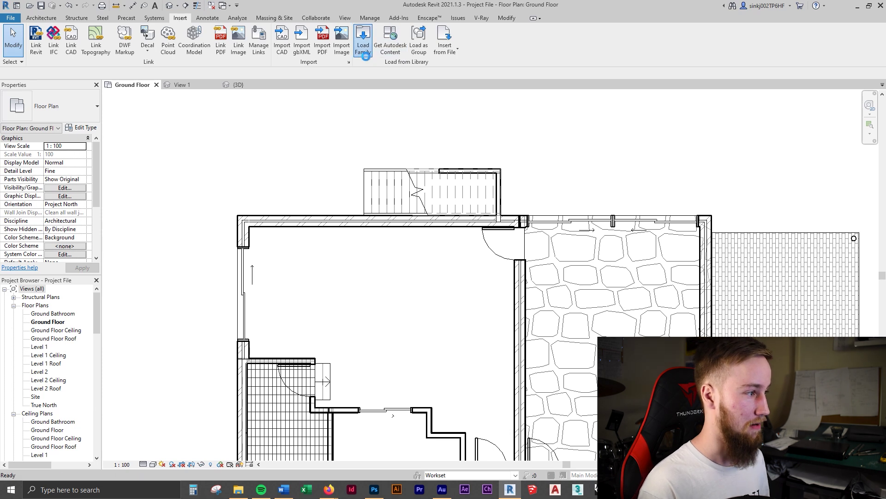
{"action": "left_click", "coordinate": [389, 197]}
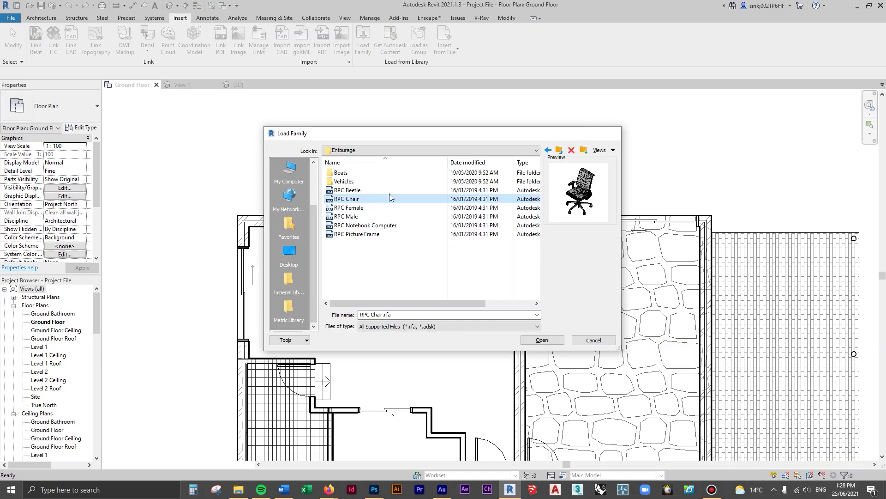
{"action": "double_click", "coordinate": [389, 198]}
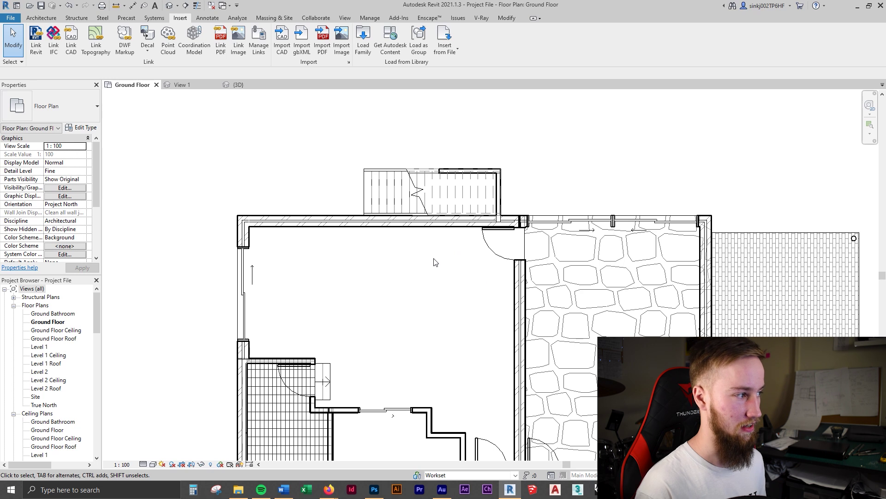
{"action": "scroll", "coordinate": [395, 250], "scroll_direction": "up", "scroll_amount": 2}
Step: Place an RPC Chair in the room and rotate it 90° clockwise
{"action": "left_click", "coordinate": [45, 17]}
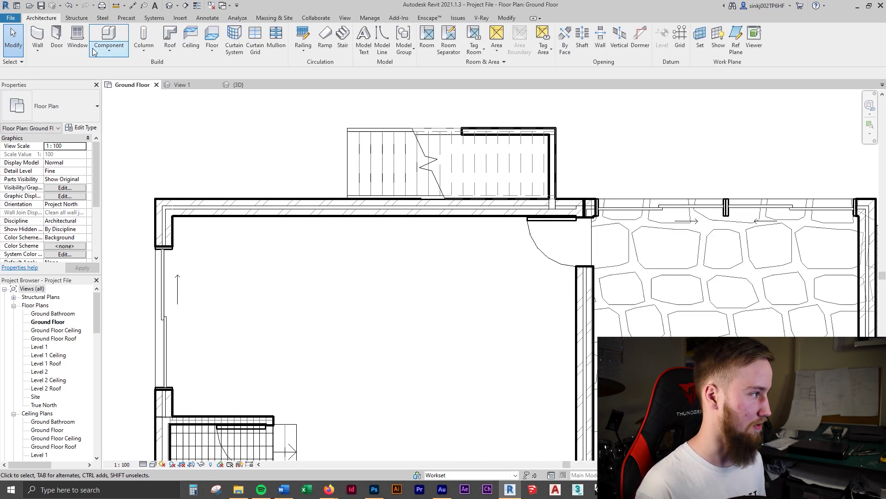
{"action": "left_click", "coordinate": [111, 53]}
{"action": "left_click", "coordinate": [119, 57]}
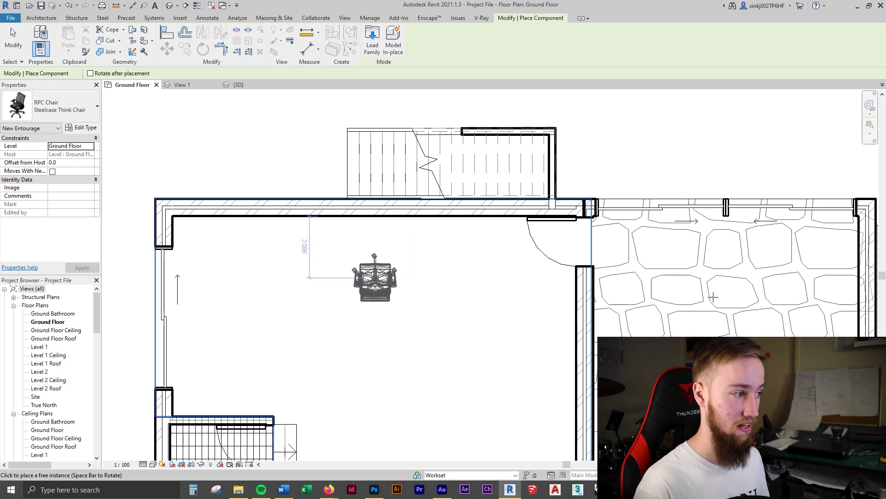
{"action": "left_click", "coordinate": [374, 282]}
{"action": "key", "text": "Escape"}
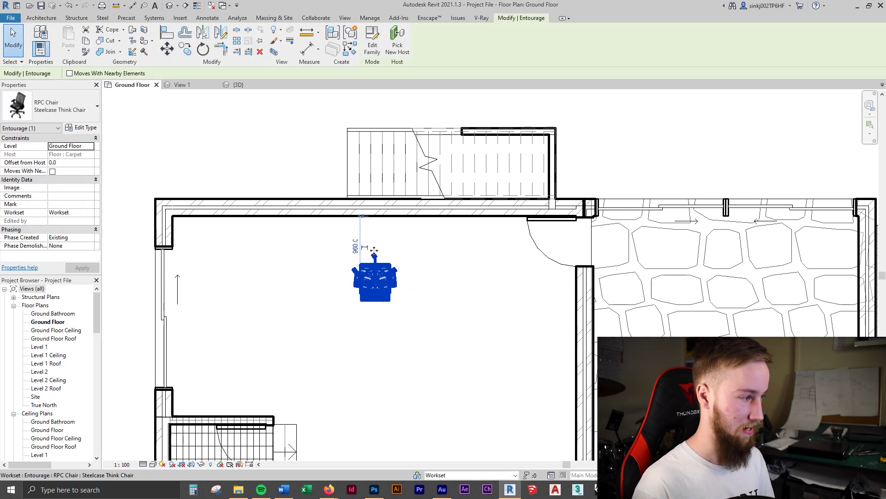
{"action": "key", "text": "r"}
{"action": "key", "text": "o"}
{"action": "left_click", "coordinate": [406, 255]}
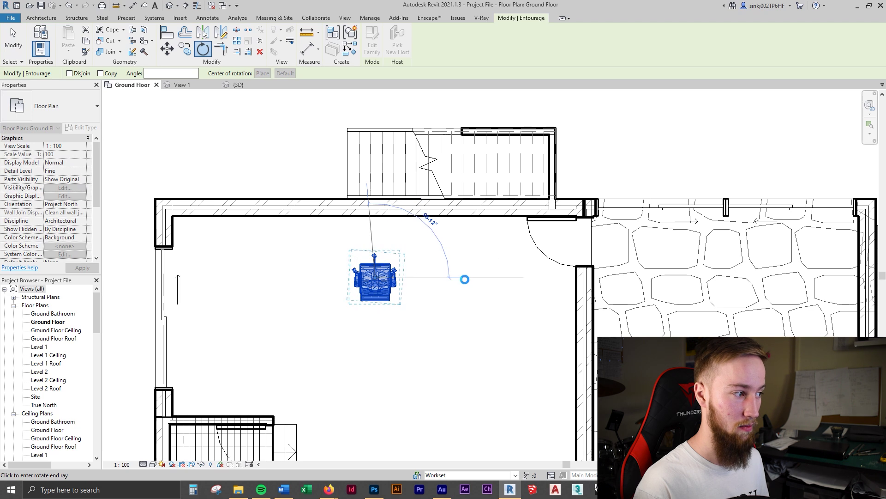
{"action": "left_click", "coordinate": [465, 277]}
{"action": "key", "text": "Escape"}
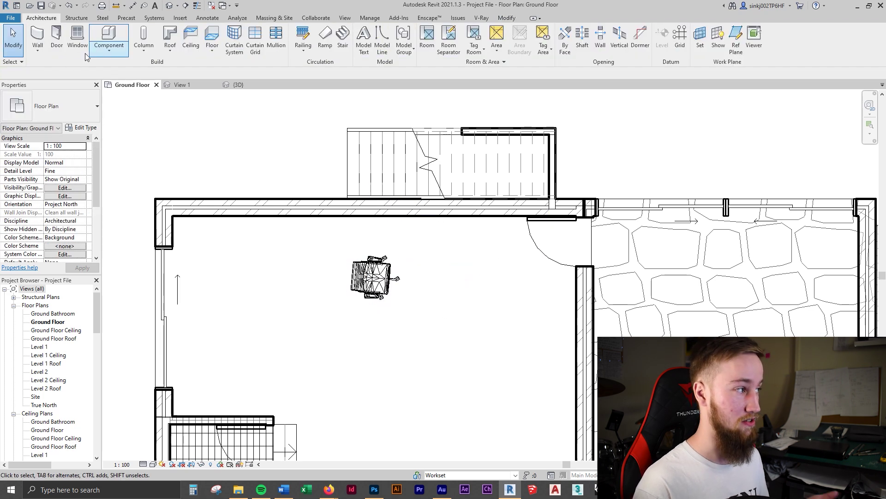
Step: Start placing another RPC Chair, turning its preview 180° with two Space presses
{"action": "left_click", "coordinate": [96, 56]}
{"action": "left_click", "coordinate": [116, 63]}
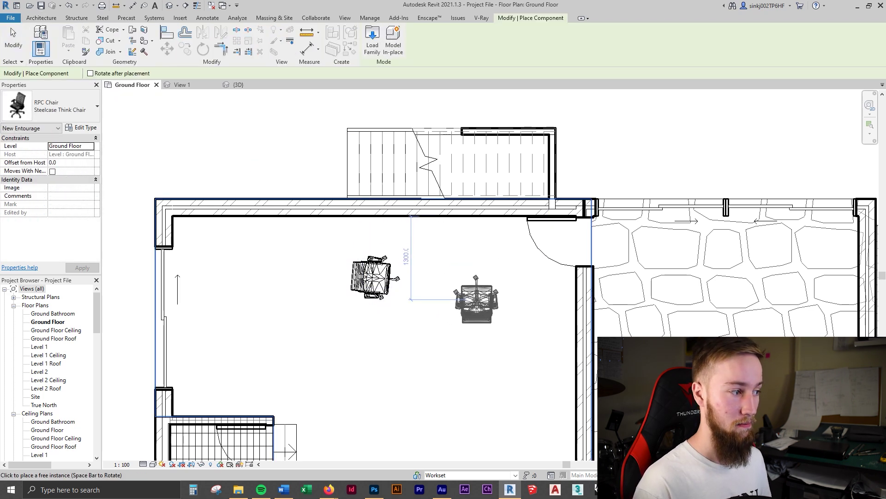
{"action": "key", "text": "space"}
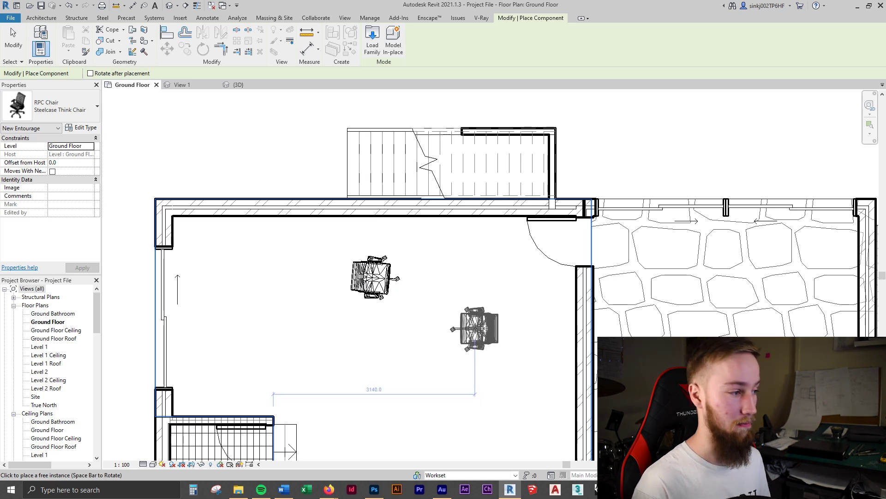
{"action": "key", "text": "space"}
Step: Place three RPC chairs around the doorway: upright above it, diagonal beside it, one by the door swing
{"action": "middle_click_drag", "start_coordinate": [482, 319], "coordinate": [403, 139]}
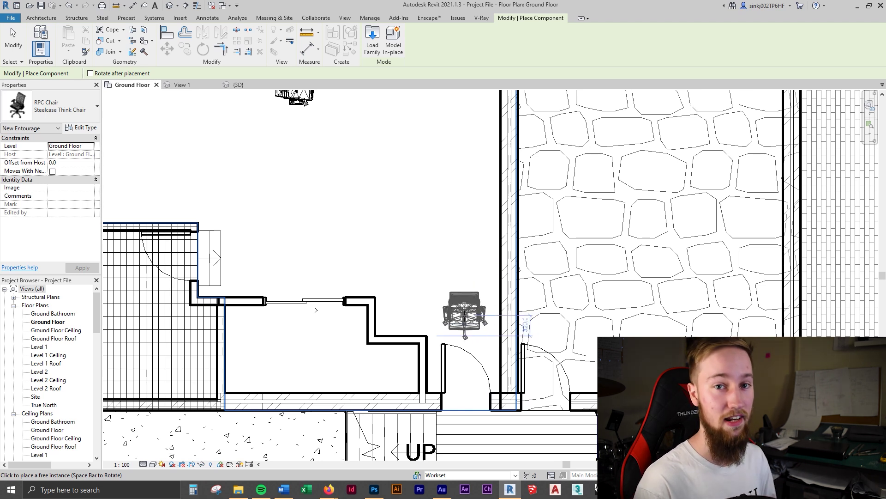
{"action": "key", "text": "space"}
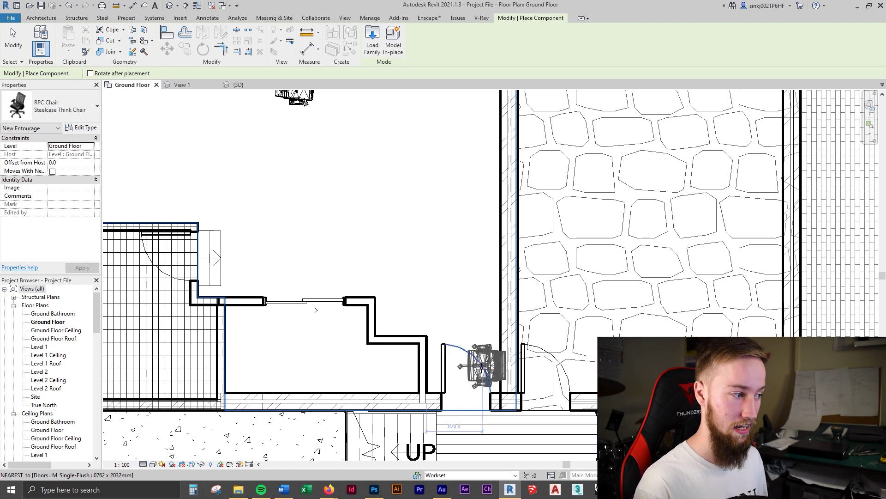
{"action": "scroll", "coordinate": [482, 340], "scroll_direction": "up", "scroll_amount": 4}
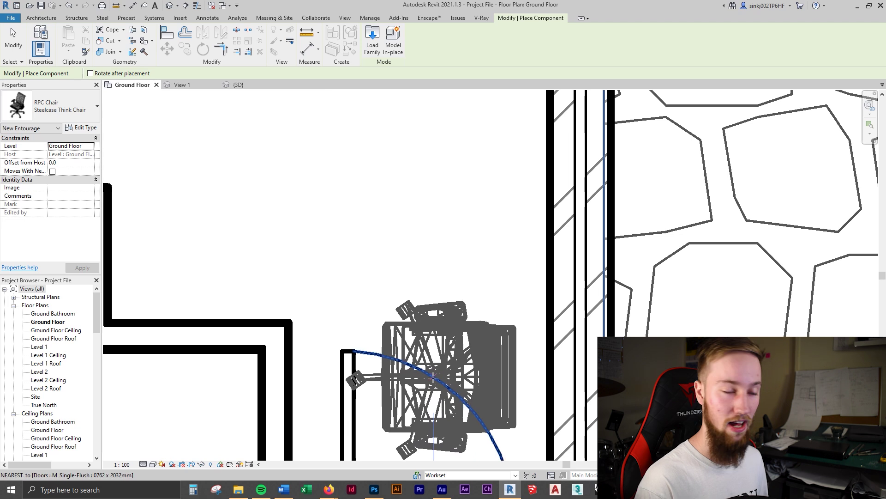
{"action": "key", "text": "space"}
{"action": "middle_click_drag", "start_coordinate": [434, 377], "coordinate": [328, 245]}
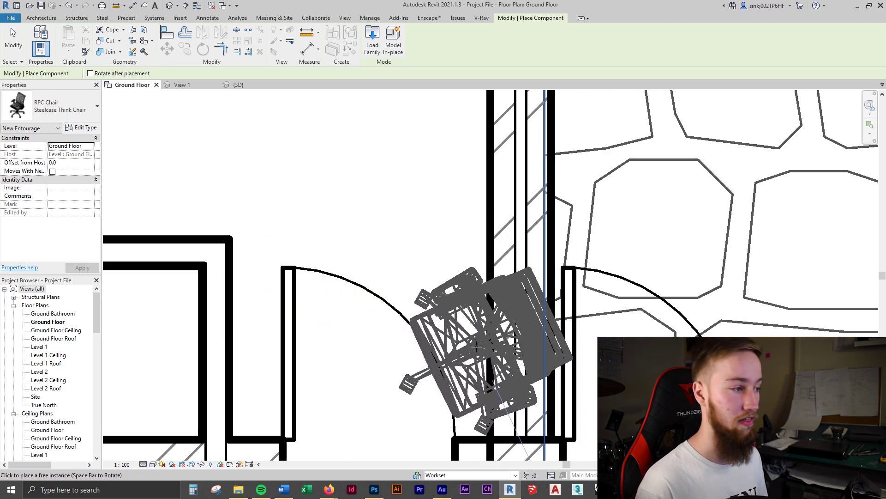
{"action": "key", "text": "space"}
{"action": "key", "text": "space"}
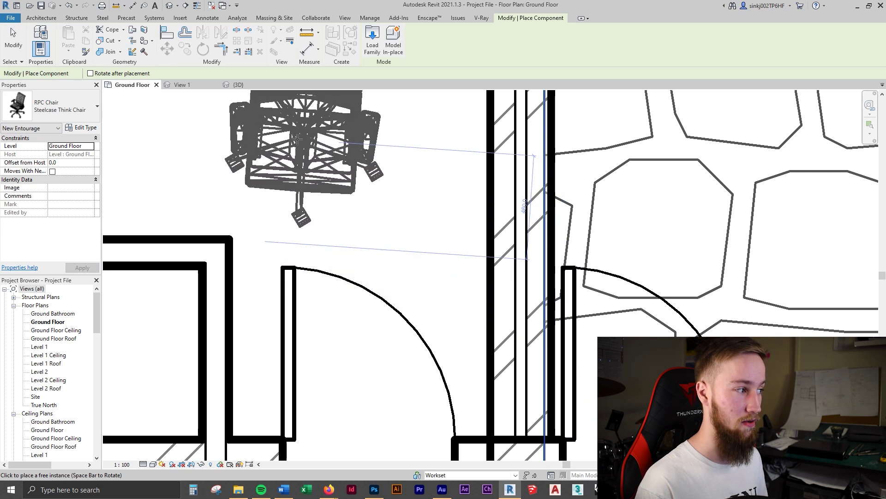
{"action": "left_click", "coordinate": [296, 141]}
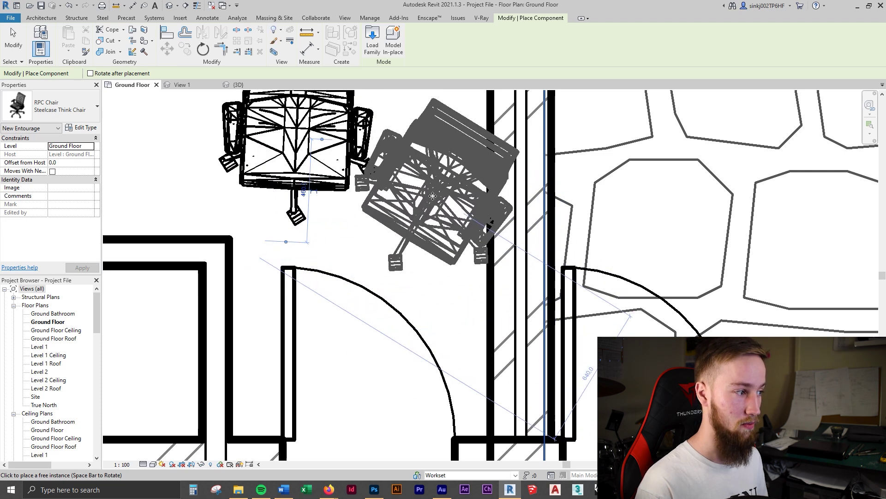
{"action": "left_click", "coordinate": [431, 190]}
{"action": "left_click", "coordinate": [537, 319]}
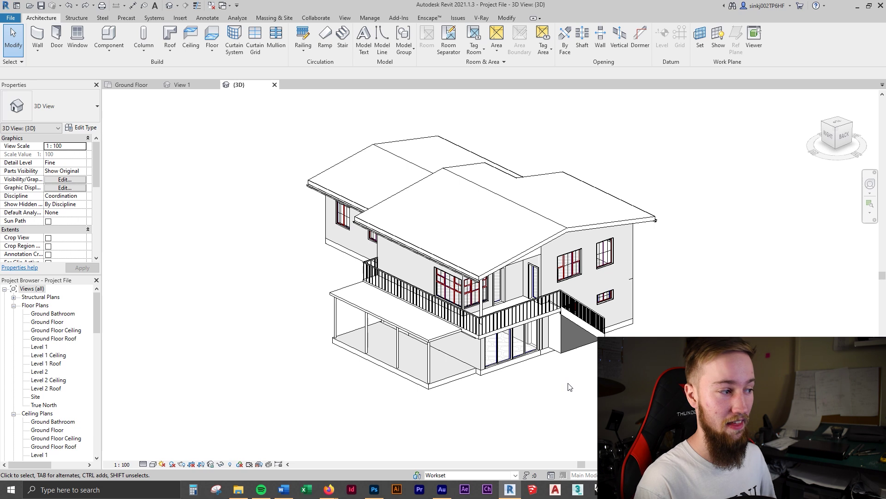
Step: Orbit the house and save the orientation as a locked 3D view named 3d
{"action": "middle_click_drag", "start_coordinate": [570, 386], "coordinate": [578, 350], "text": "shift"}
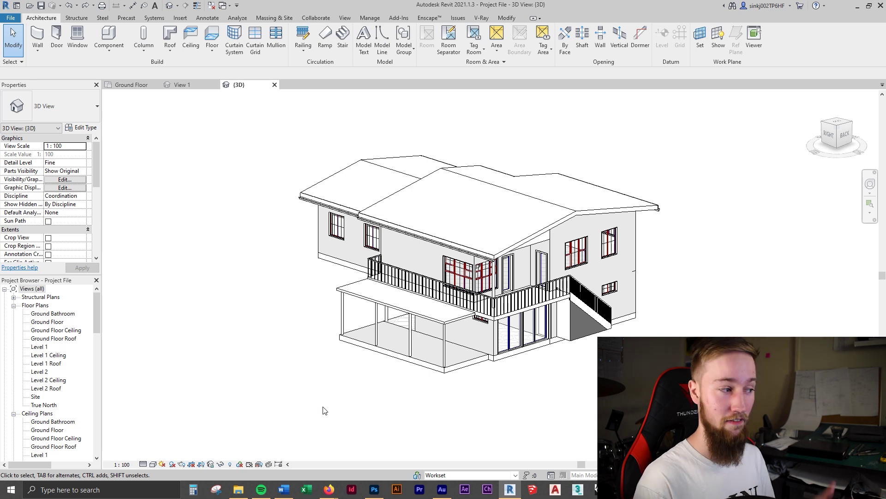
{"action": "middle_click_drag", "start_coordinate": [574, 348], "coordinate": [567, 382], "text": "shift"}
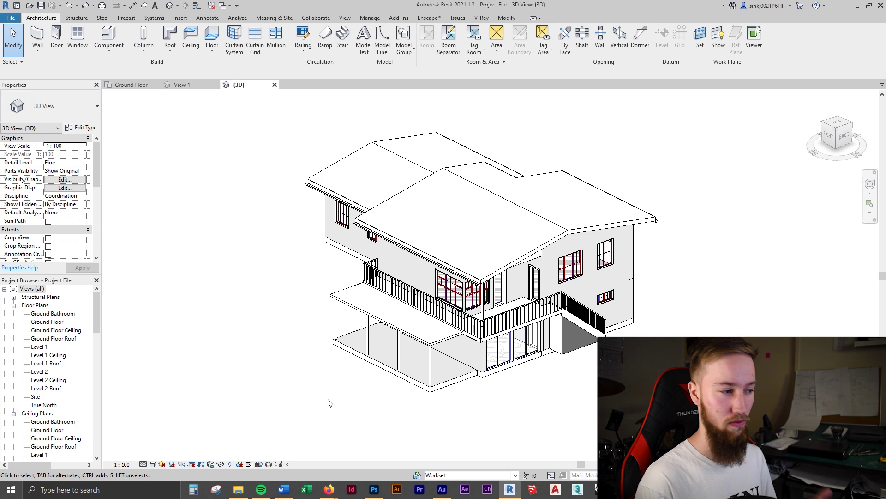
{"action": "left_click", "coordinate": [211, 464]}
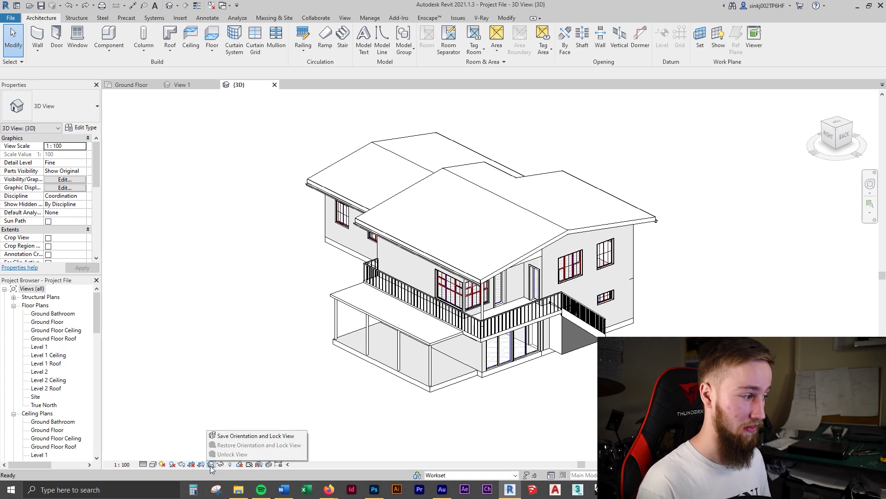
{"action": "left_click", "coordinate": [256, 436]}
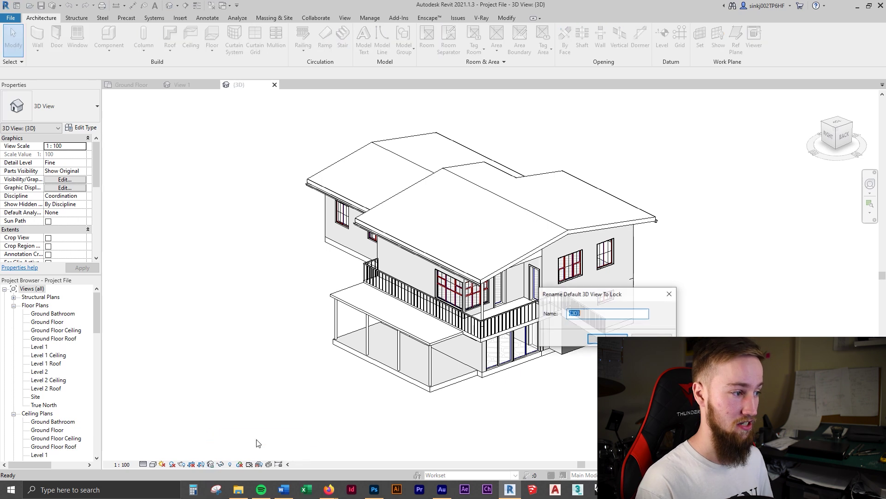
{"action": "key", "text": "Return"}
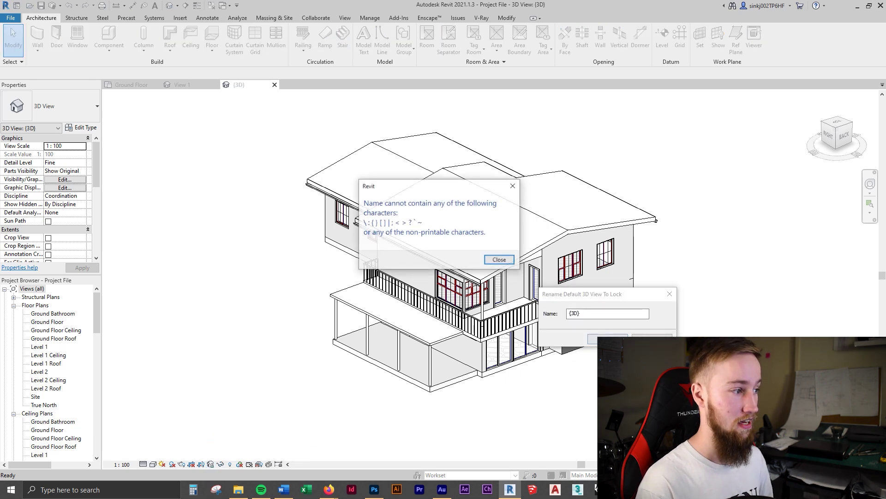
{"action": "left_click", "coordinate": [490, 259]}
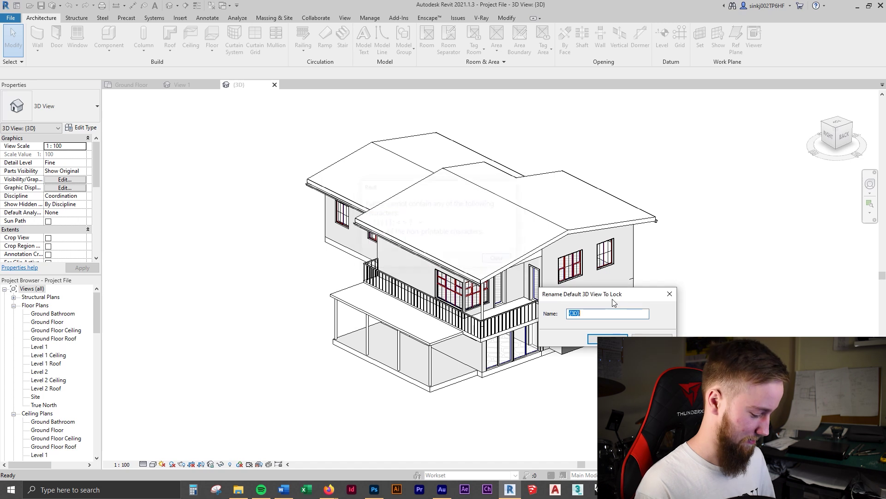
{"action": "type", "text": "3d"}
{"action": "left_click", "coordinate": [607, 338]}
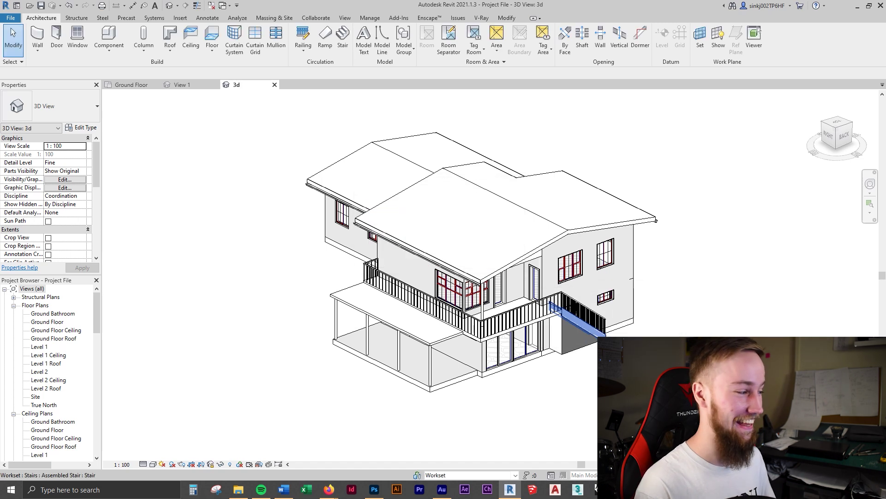
Step: Pan and zoom within the locked 3d view, then reopen the view lock options
{"action": "middle_click_drag", "start_coordinate": [520, 335], "coordinate": [508, 365]}
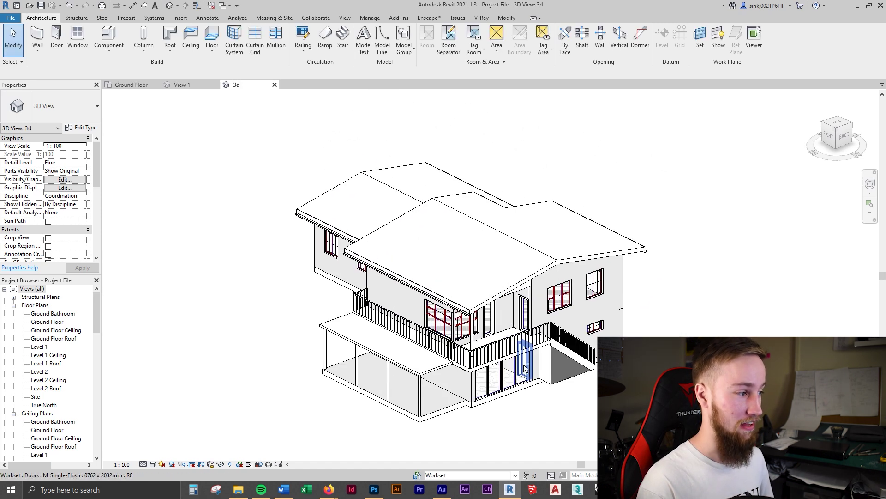
{"action": "middle_click_drag", "start_coordinate": [411, 364], "coordinate": [367, 359], "text": "shift"}
{"action": "scroll", "coordinate": [367, 359], "scroll_direction": "down", "scroll_amount": 4}
{"action": "scroll", "coordinate": [474, 375], "scroll_direction": "up", "scroll_amount": 5}
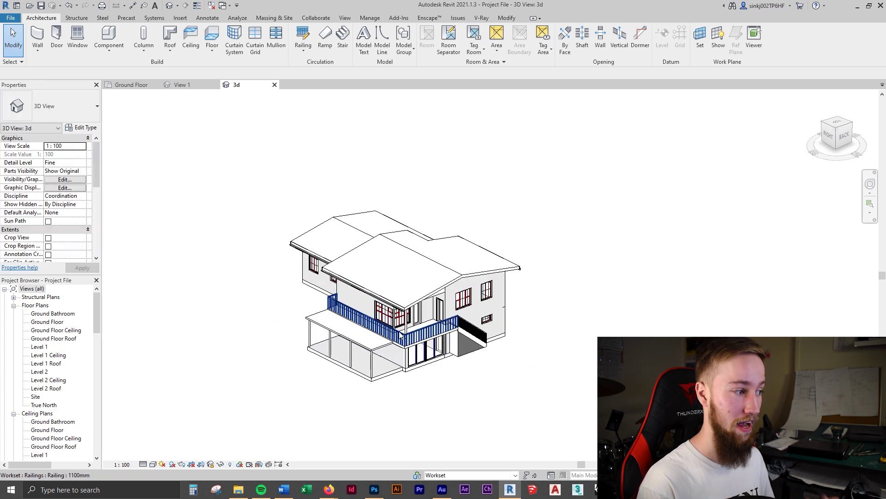
{"action": "middle_click_drag", "start_coordinate": [475, 375], "coordinate": [480, 359]}
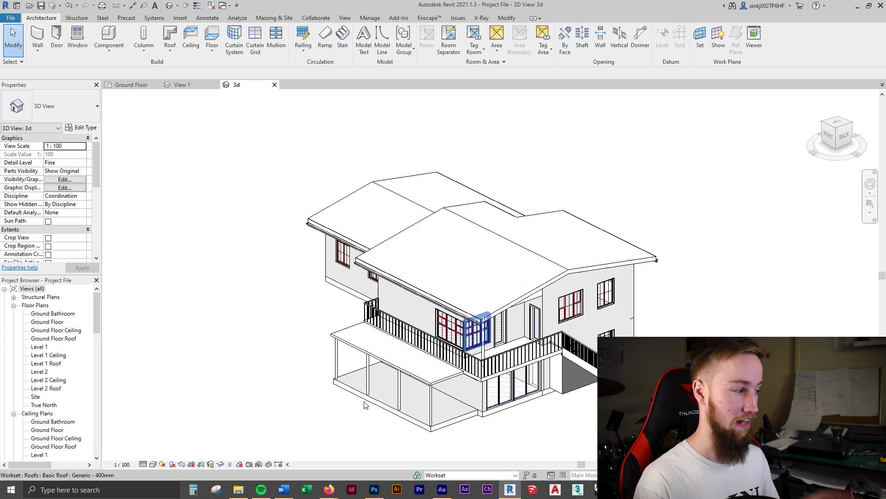
{"action": "left_click", "coordinate": [211, 464]}
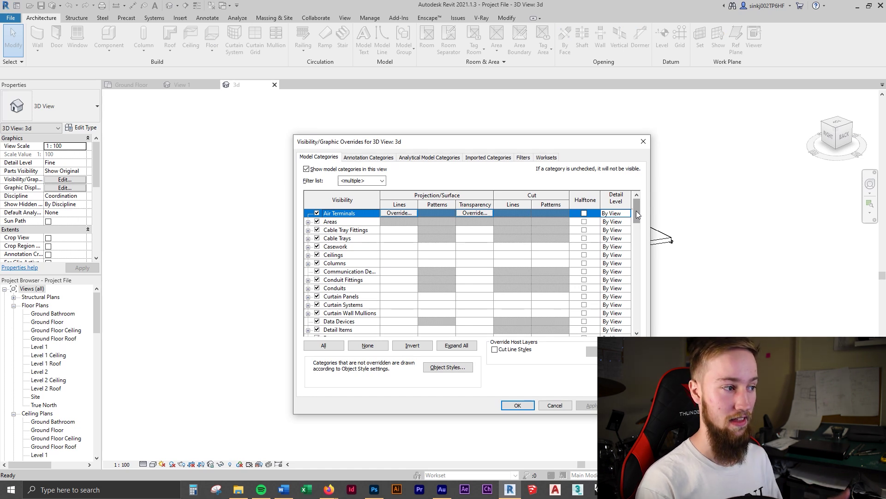
Step: Move the Visibility/Graphic Overrides dialog aside and close it without changes
{"action": "left_click_drag", "start_coordinate": [636, 211], "coordinate": [635, 223]}
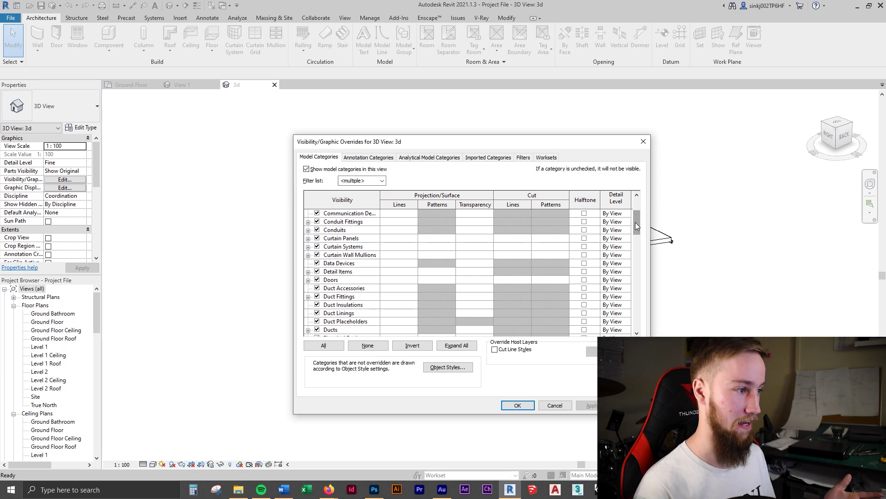
{"action": "left_click_drag", "start_coordinate": [635, 222], "coordinate": [636, 208]}
{"action": "left_click_drag", "start_coordinate": [593, 151], "coordinate": [352, 151]}
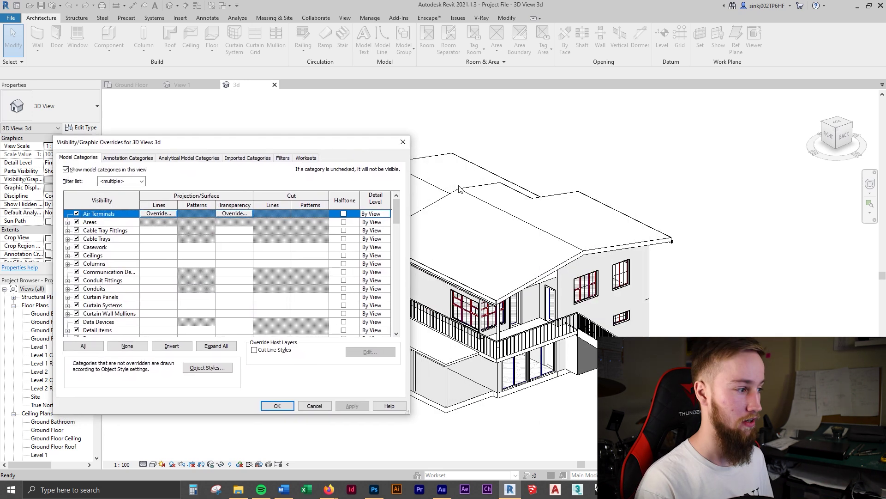
{"action": "left_click", "coordinate": [311, 405]}
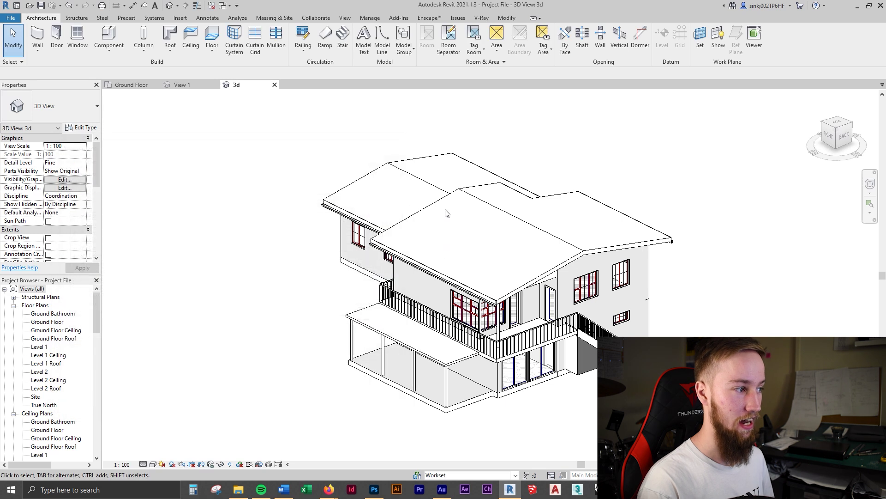
Step: Select both roofs and check their context options without hiding anything
{"action": "left_click", "coordinate": [444, 205]}
{"action": "left_click", "coordinate": [415, 176], "text": "ctrl"}
{"action": "right_click", "coordinate": [424, 181]}
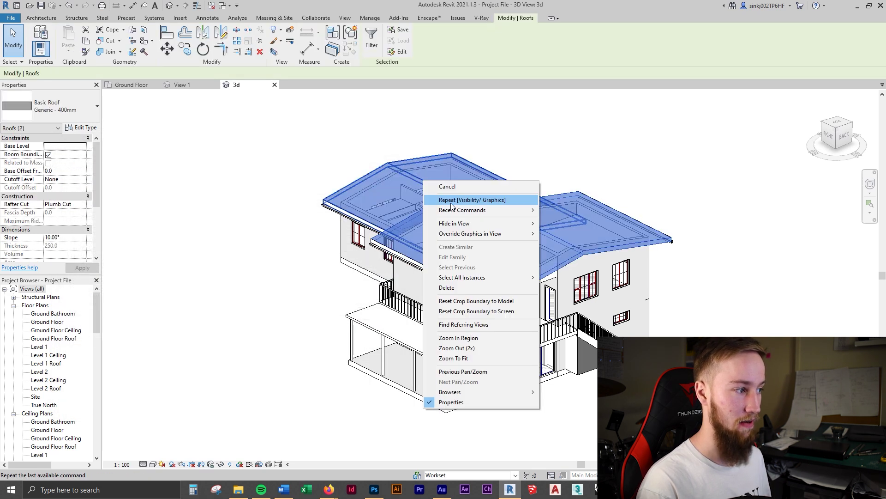
{"action": "mouse_move", "coordinate": [462, 227]}
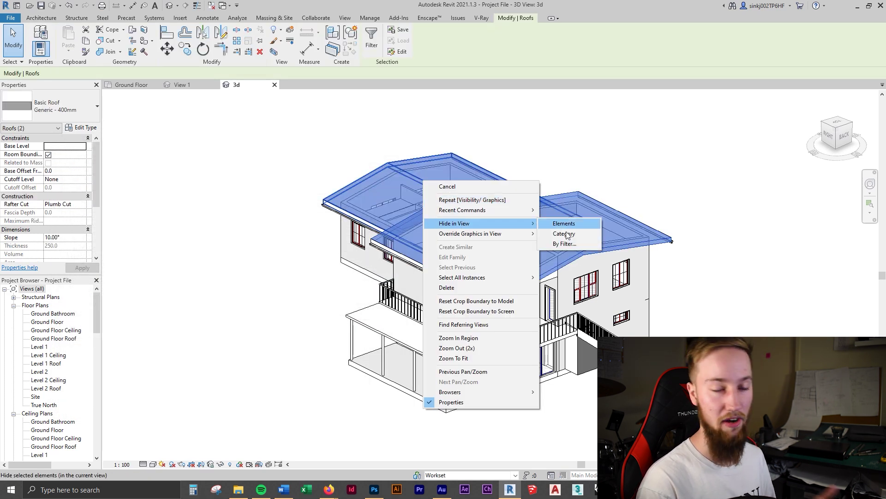
{"action": "left_click", "coordinate": [667, 189]}
Step: Uncheck Roofs in Visibility/Graphics (VG), apply it, and switch to the East elevation
{"action": "key", "text": "Escape"}
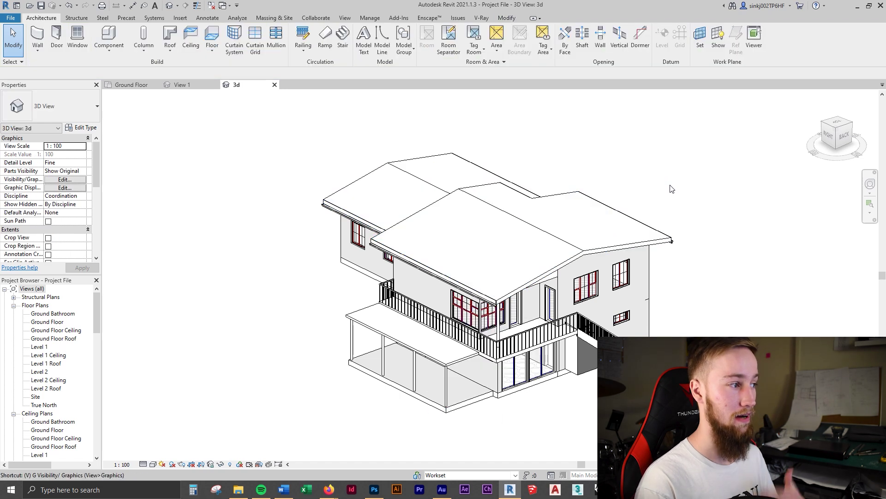
{"action": "key", "text": "v"}
{"action": "key", "text": "v"}
{"action": "left_click_drag", "start_coordinate": [372, 148], "coordinate": [416, 137]}
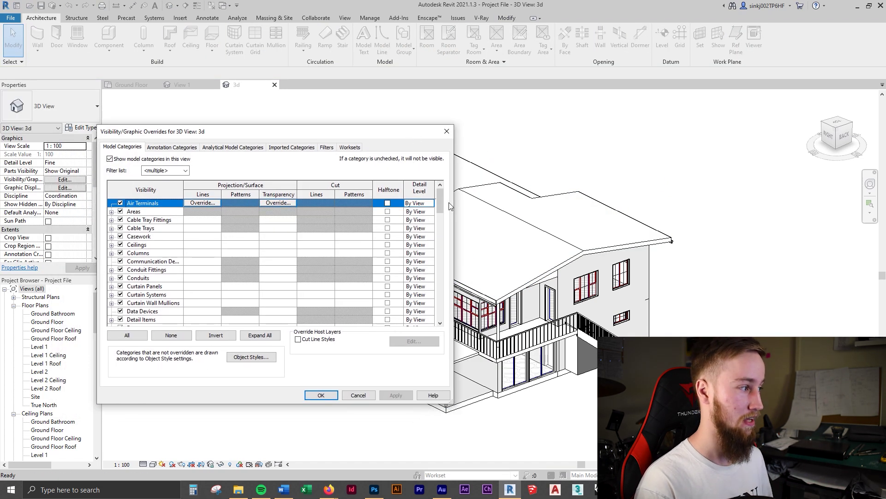
{"action": "key", "text": "r"}
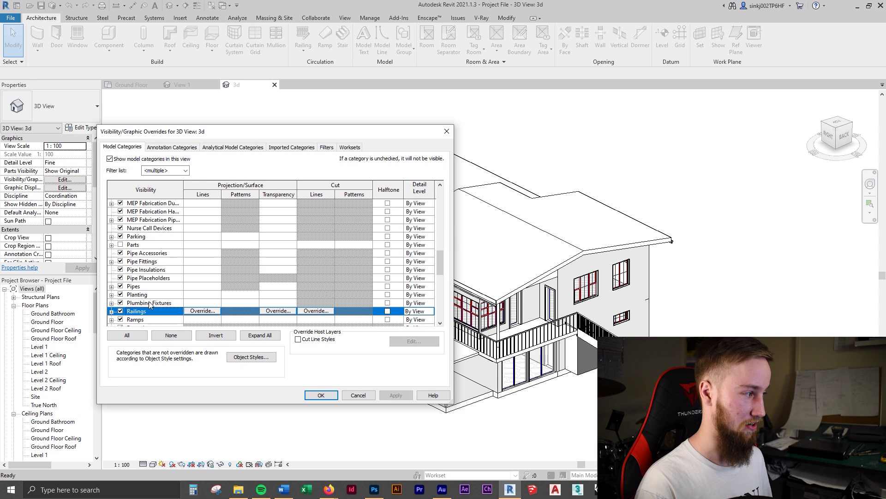
{"action": "scroll", "coordinate": [150, 304], "scroll_direction": "down", "scroll_amount": 2}
{"action": "left_click", "coordinate": [120, 312]}
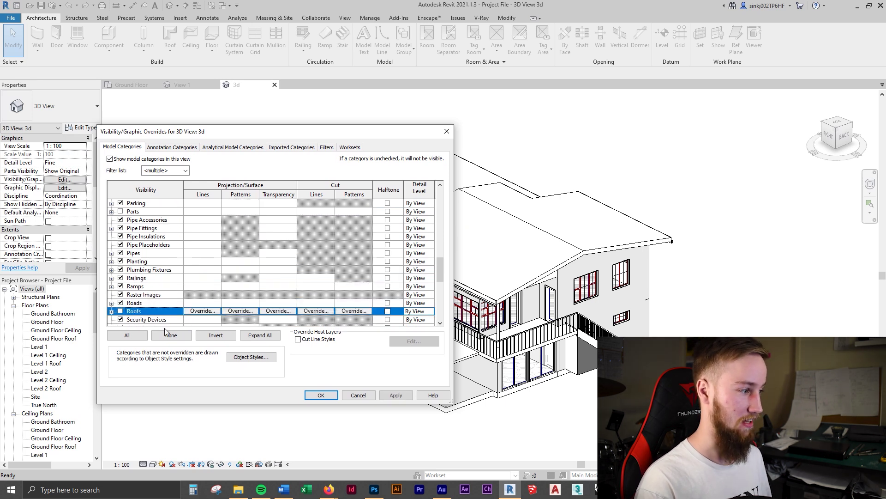
{"action": "left_click", "coordinate": [320, 395]}
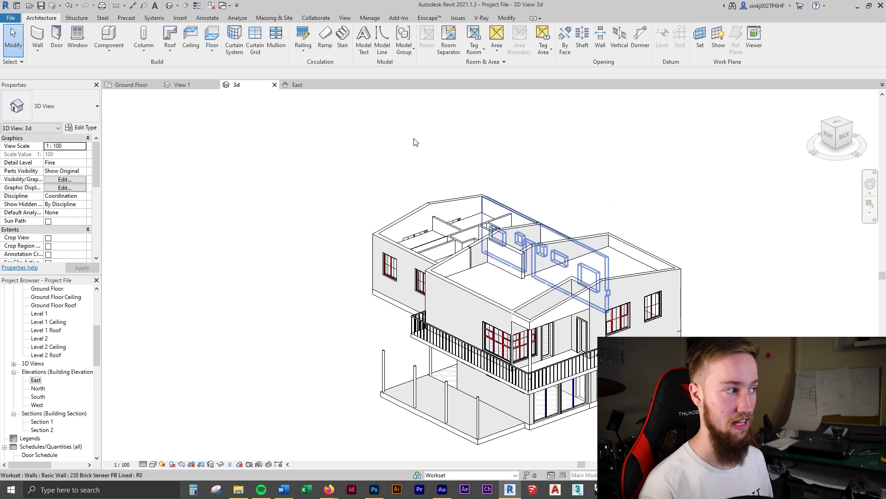
{"action": "left_click", "coordinate": [322, 88]}
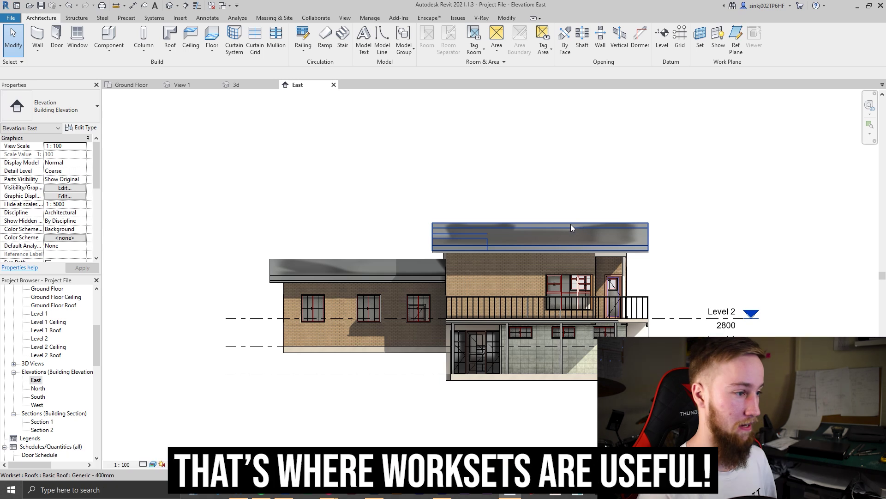
Step: Hide Roofs in the East elevation via VG, undo it, and toggle Reveal Hidden Elements on and off
{"action": "key", "text": "v"}
{"action": "key", "text": "g"}
{"action": "scroll", "coordinate": [205, 254], "scroll_direction": "down", "scroll_amount": 10}
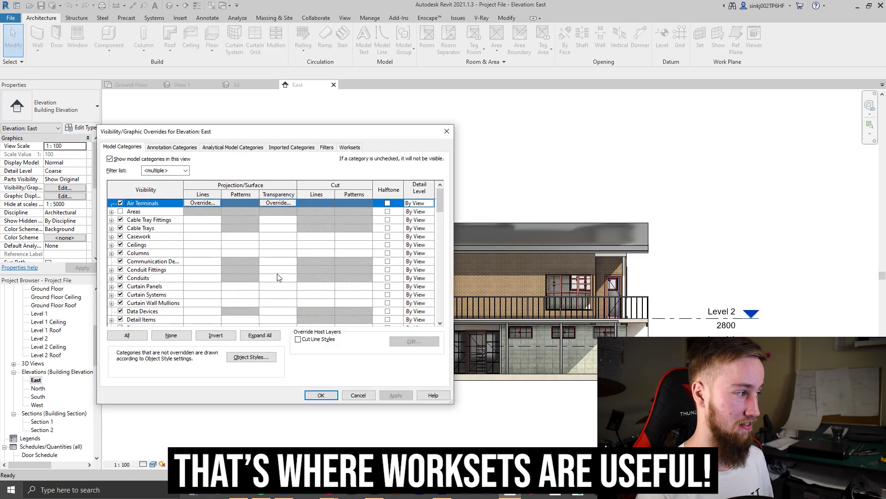
{"action": "scroll", "coordinate": [133, 293], "scroll_direction": "down", "scroll_amount": 3}
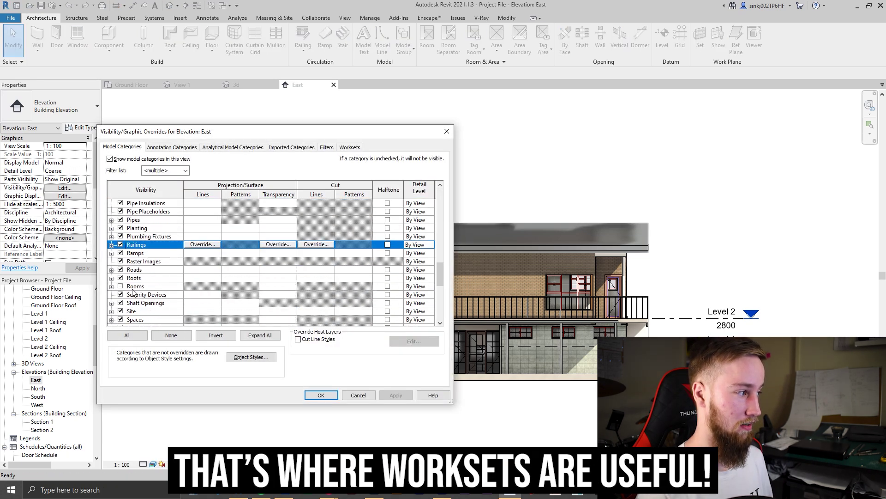
{"action": "left_click", "coordinate": [120, 278]}
{"action": "left_click", "coordinate": [332, 396]}
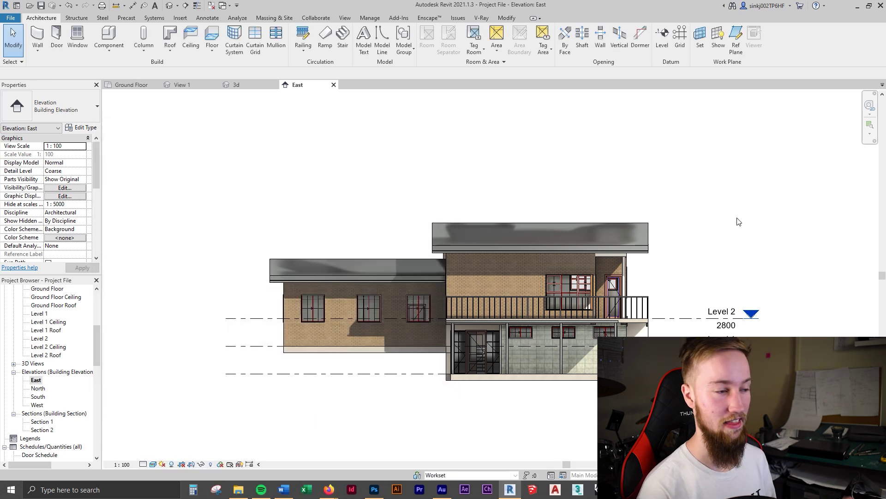
{"action": "key", "text": "ctrl+z"}
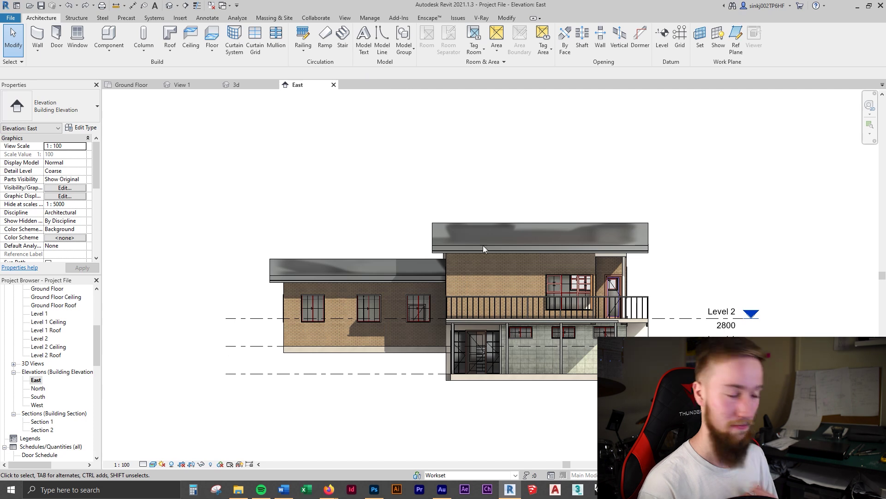
{"action": "left_click", "coordinate": [211, 464]}
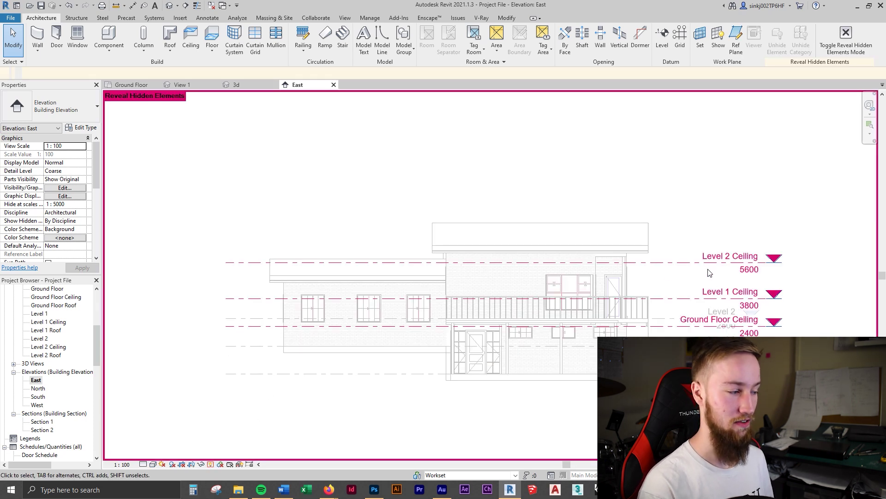
{"action": "left_click", "coordinate": [211, 465]}
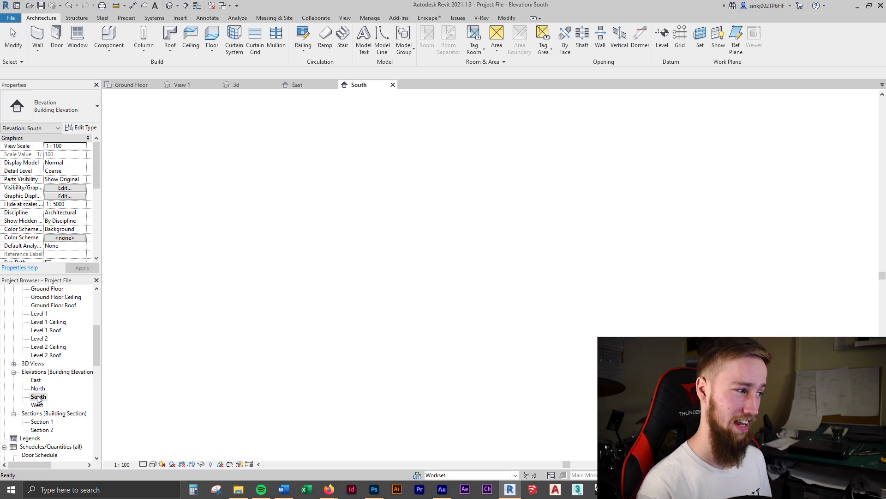
Step: Centre the house in the South elevation and check the Visual Style options without changing them
{"action": "scroll", "coordinate": [403, 315], "scroll_direction": "down", "scroll_amount": 2}
{"action": "scroll", "coordinate": [403, 315], "scroll_direction": "up", "scroll_amount": 3}
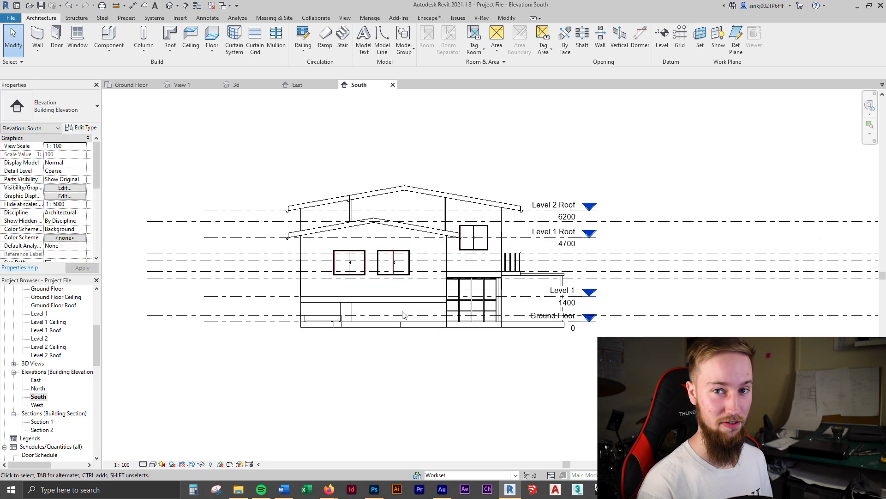
{"action": "middle_click_drag", "start_coordinate": [403, 315], "coordinate": [463, 360]}
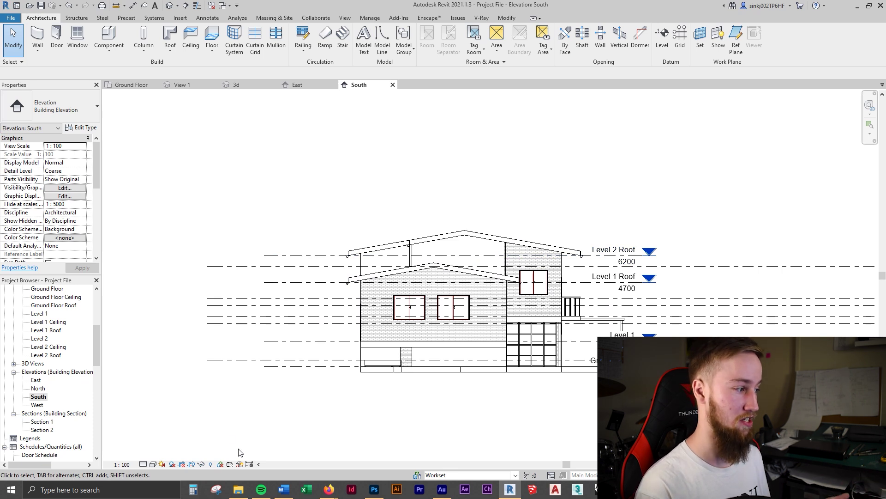
{"action": "left_click", "coordinate": [153, 463]}
{"action": "left_click", "coordinate": [380, 409]}
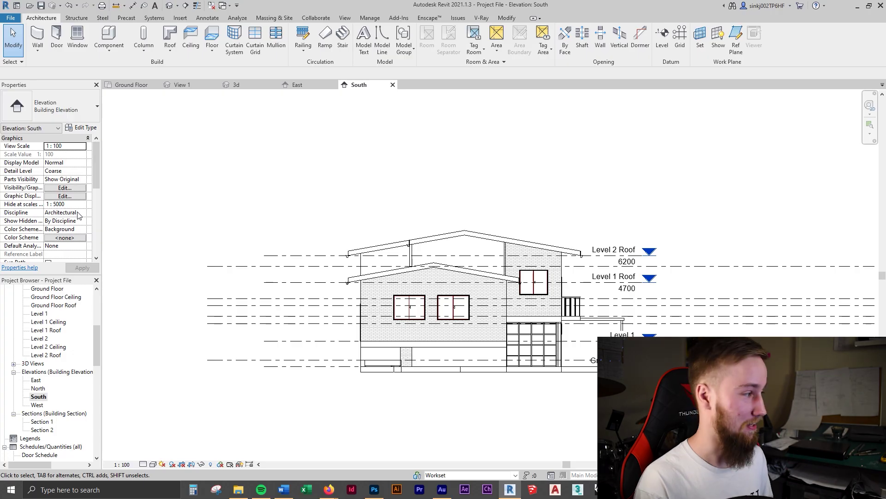
{"action": "scroll", "coordinate": [79, 215], "scroll_direction": "down", "scroll_amount": 5}
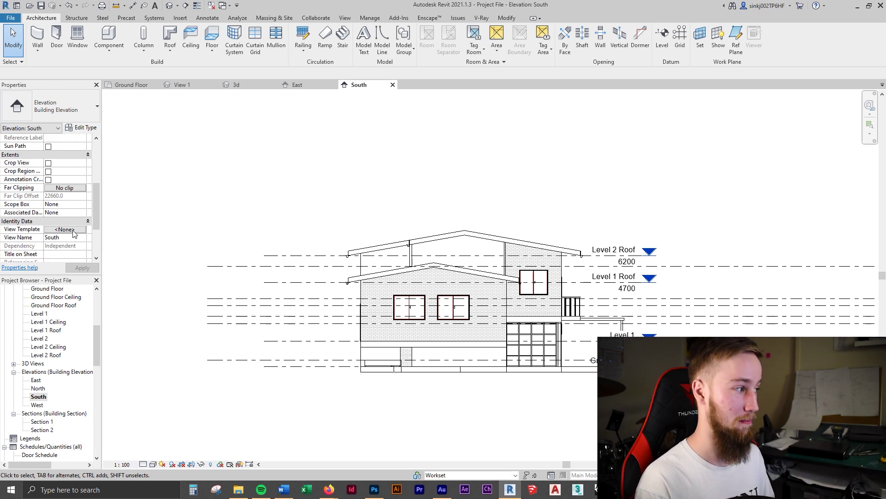
Step: Assign the Architectural Elevation view template to the South elevation
{"action": "left_click", "coordinate": [73, 231]}
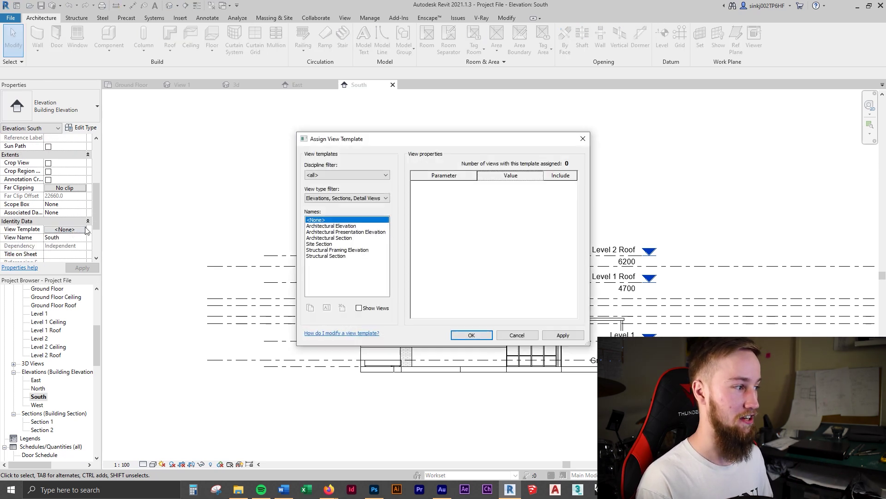
{"action": "left_click", "coordinate": [344, 226]}
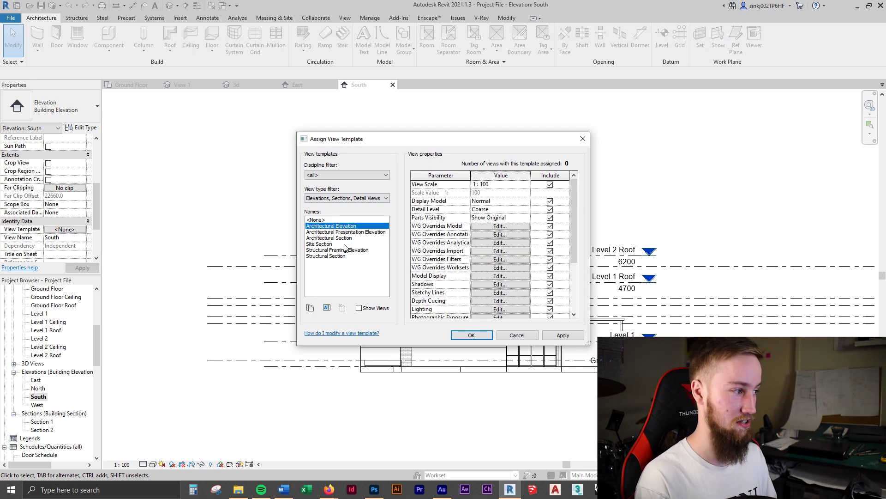
{"action": "left_click", "coordinate": [459, 336]}
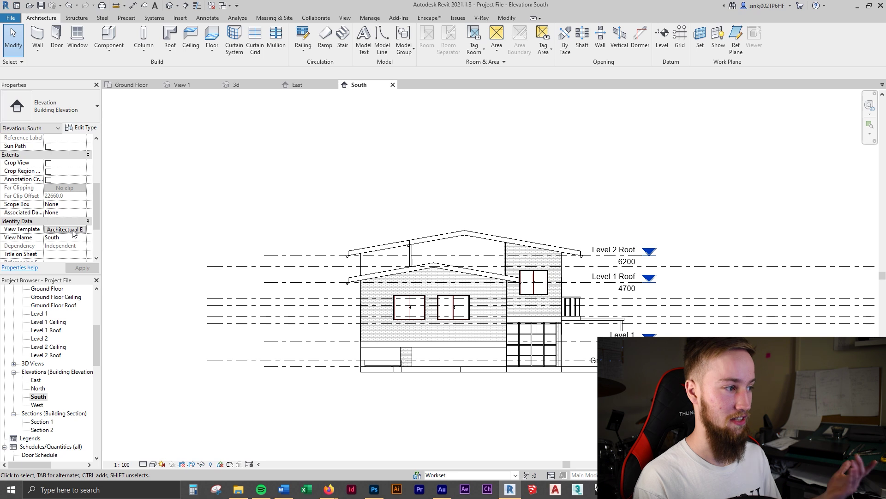
Step: Review the template's V/G model overrides, then cancel the template settings unchanged
{"action": "left_click", "coordinate": [65, 229]}
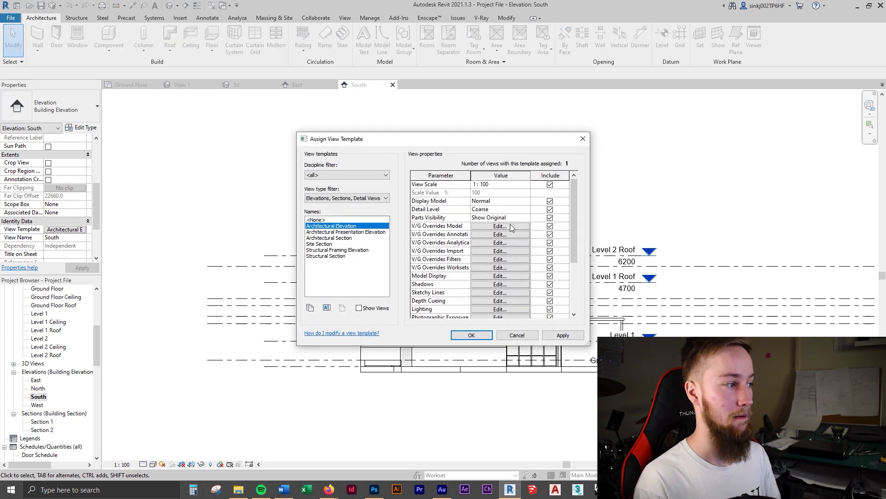
{"action": "left_click", "coordinate": [477, 226]}
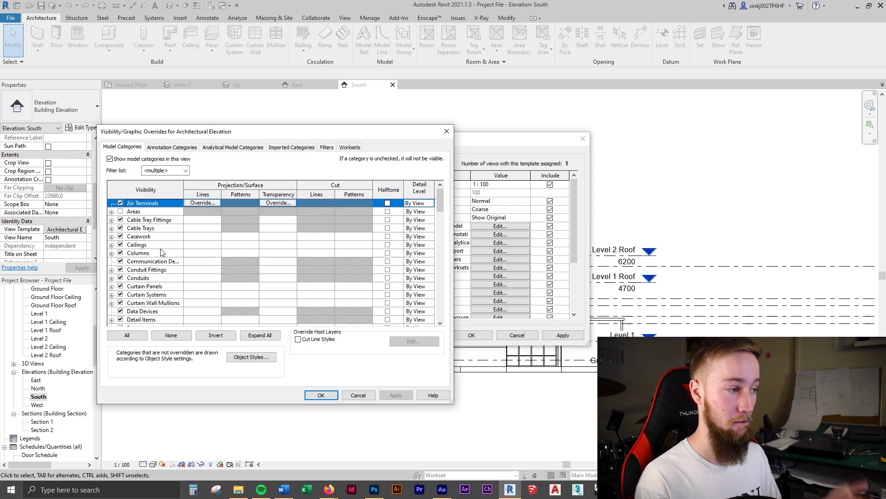
{"action": "scroll", "coordinate": [168, 257], "scroll_direction": "down", "scroll_amount": 1}
{"action": "left_click", "coordinate": [355, 397]}
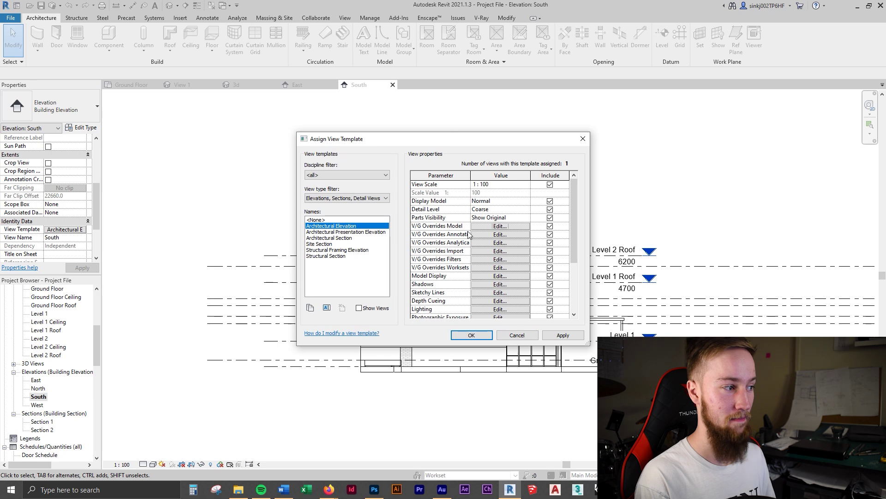
{"action": "scroll", "coordinate": [470, 232], "scroll_direction": "down", "scroll_amount": 3}
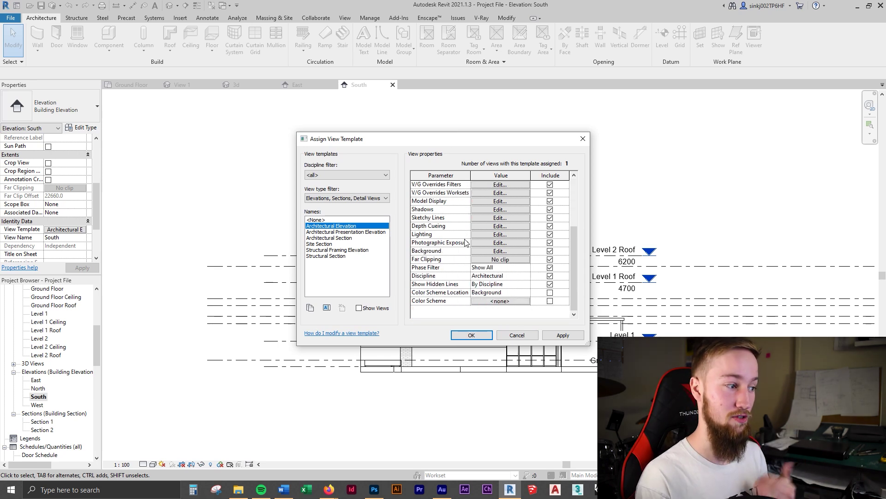
{"action": "left_click", "coordinate": [517, 335]}
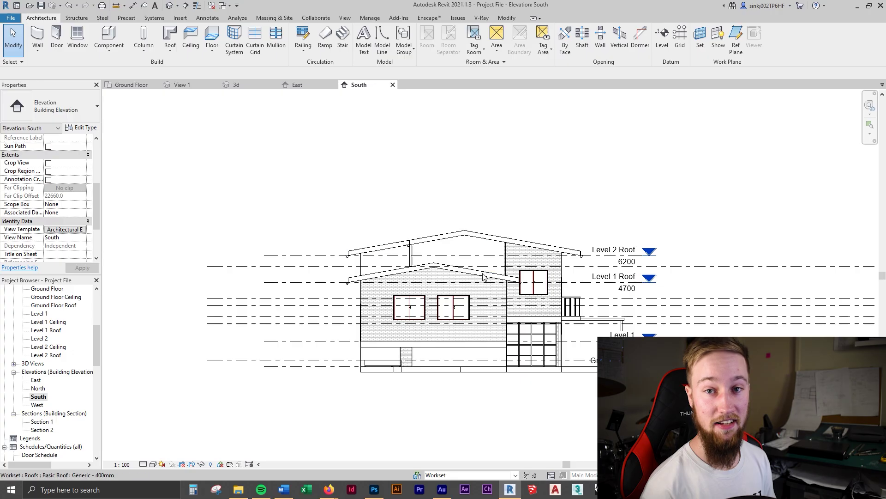
Step: Select the upper roof and edit its footprint in the Floor Plan: Ground Bathroom view
{"action": "left_click", "coordinate": [486, 246]}
{"action": "scroll", "coordinate": [475, 221], "scroll_direction": "up", "scroll_amount": 5}
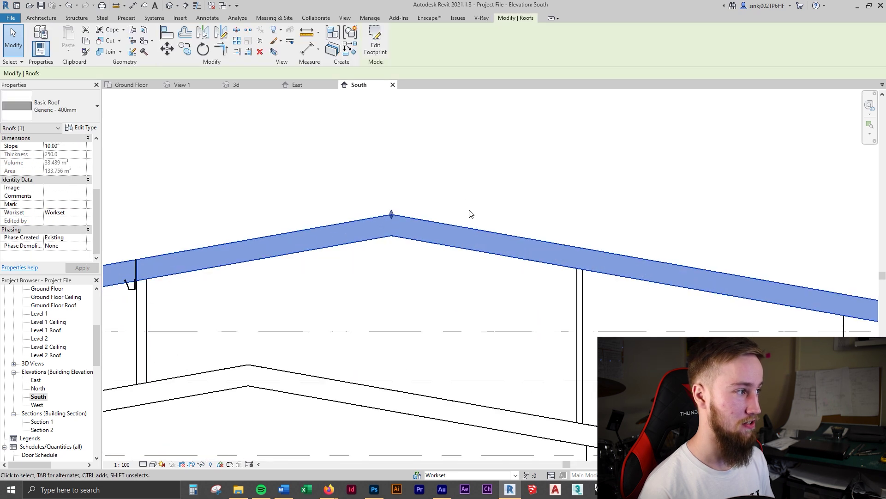
{"action": "left_click", "coordinate": [376, 41]}
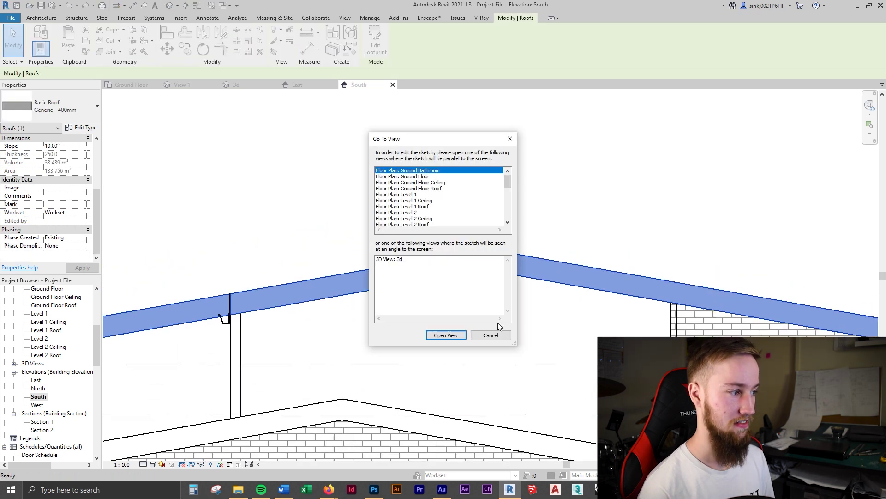
{"action": "left_click", "coordinate": [446, 335]}
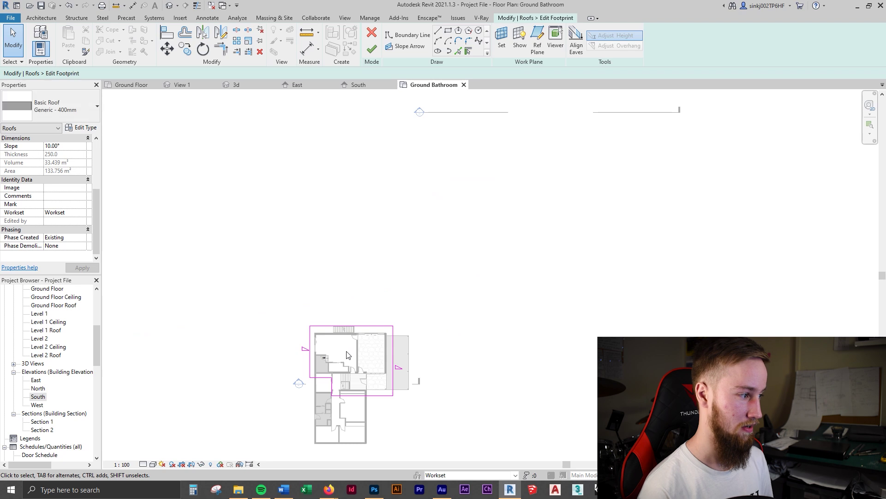
Step: Draw a vertical boundary line along the left wall, then delete it
{"action": "middle_click_drag", "start_coordinate": [395, 313], "coordinate": [406, 231]}
{"action": "scroll", "coordinate": [390, 233], "scroll_direction": "up", "scroll_amount": 4}
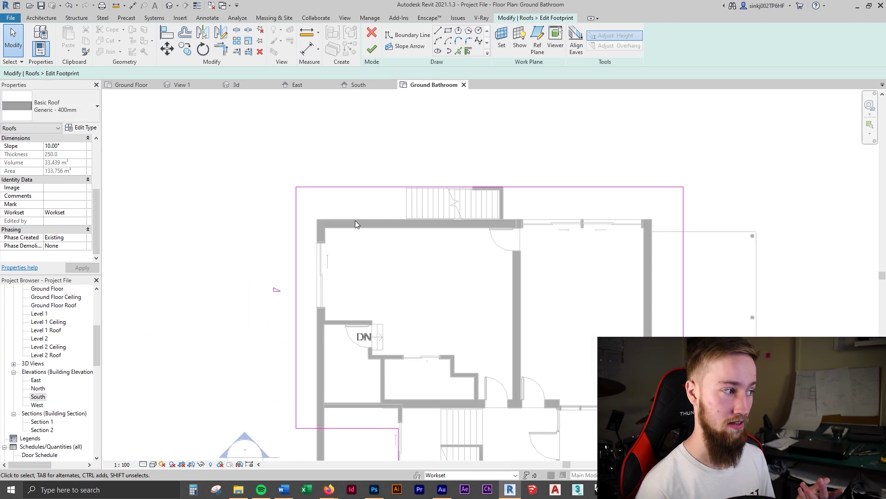
{"action": "scroll", "coordinate": [323, 224], "scroll_direction": "up", "scroll_amount": 2}
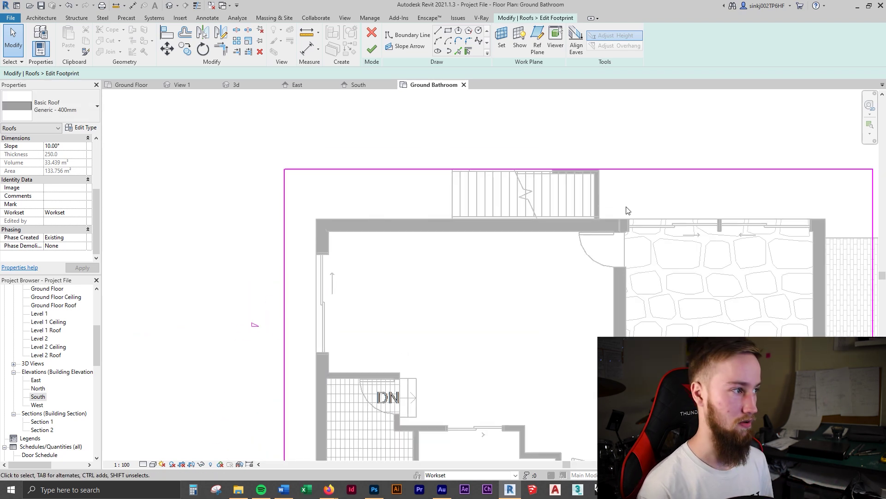
{"action": "left_click", "coordinate": [427, 35]}
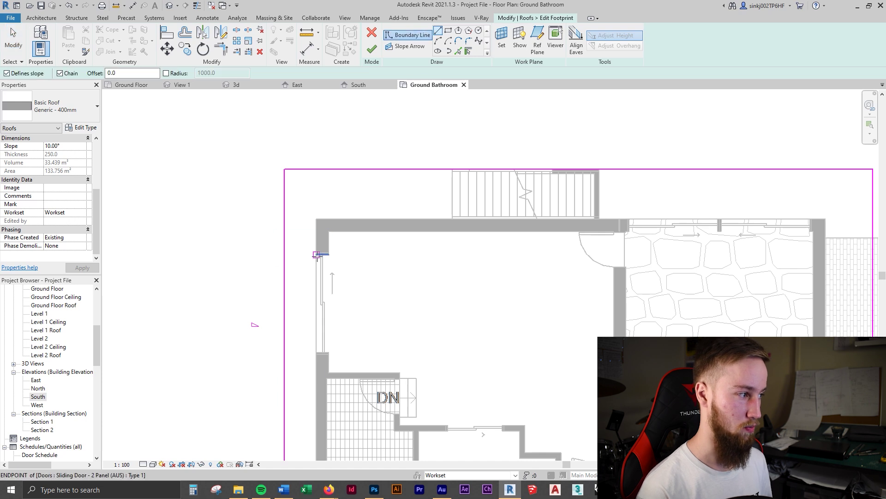
{"action": "scroll", "coordinate": [308, 250], "scroll_direction": "up", "scroll_amount": 2}
{"action": "left_click", "coordinate": [312, 253]}
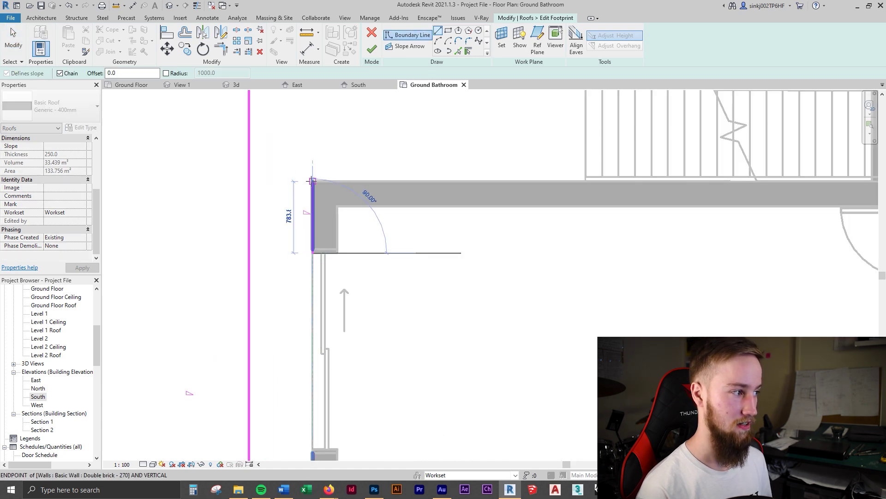
{"action": "left_click", "coordinate": [312, 181]}
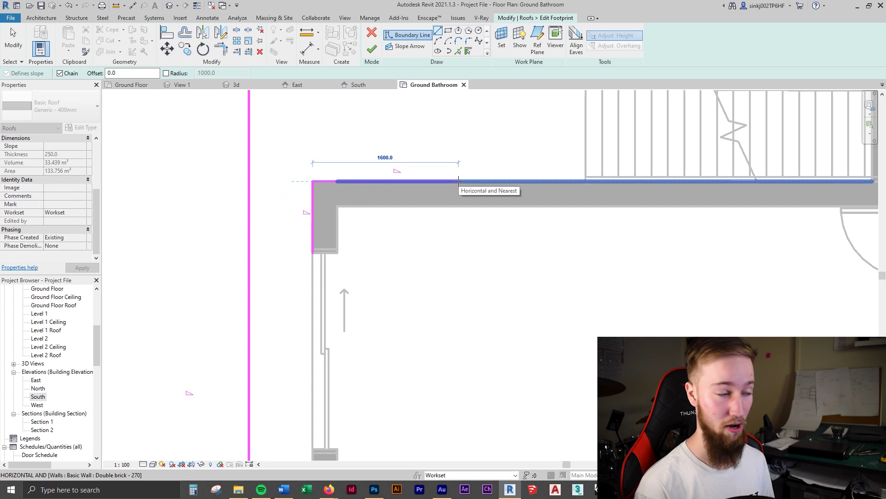
{"action": "key", "text": "Escape"}
{"action": "key", "text": "Escape"}
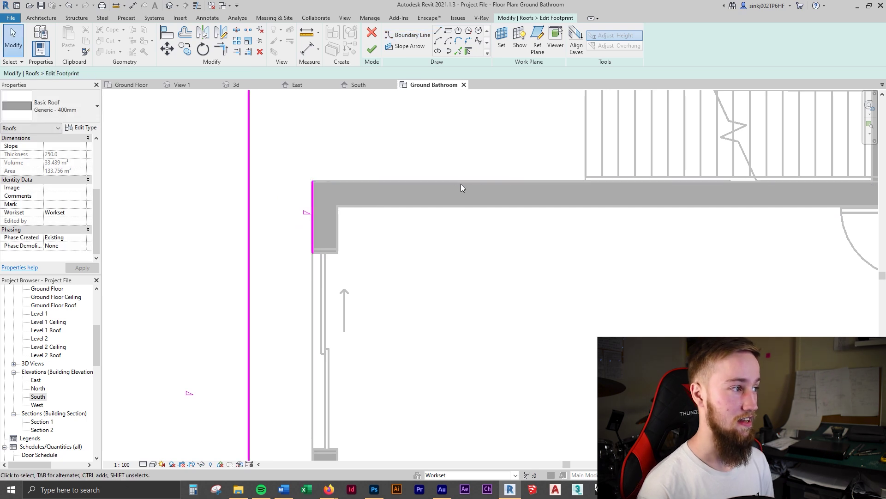
{"action": "key", "text": "Delete"}
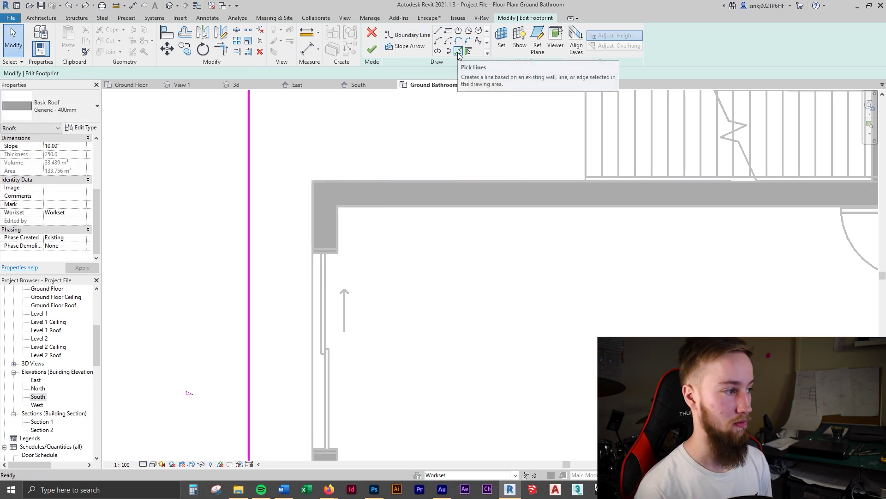
Step: Pick the bathroom's top, side and lower walls as 30° sloped roof boundary lines
{"action": "left_click", "coordinate": [459, 51]}
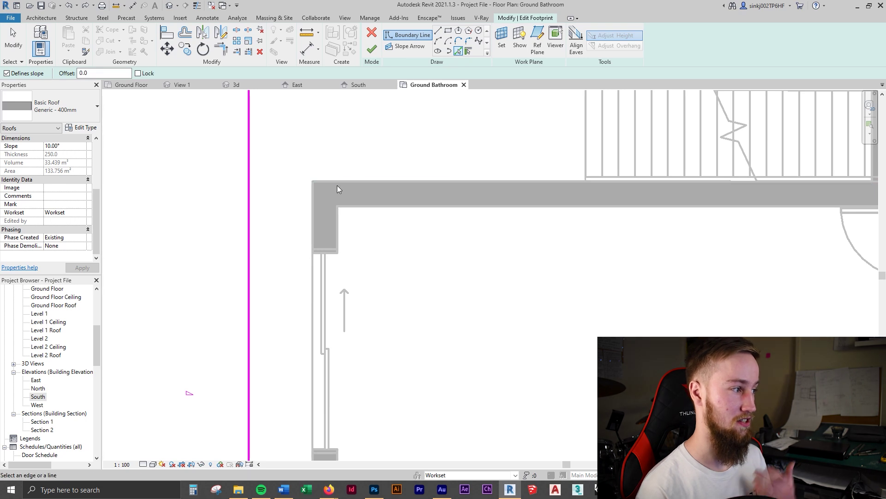
{"action": "left_click", "coordinate": [374, 181]}
{"action": "scroll", "coordinate": [378, 331], "scroll_direction": "down", "scroll_amount": 4}
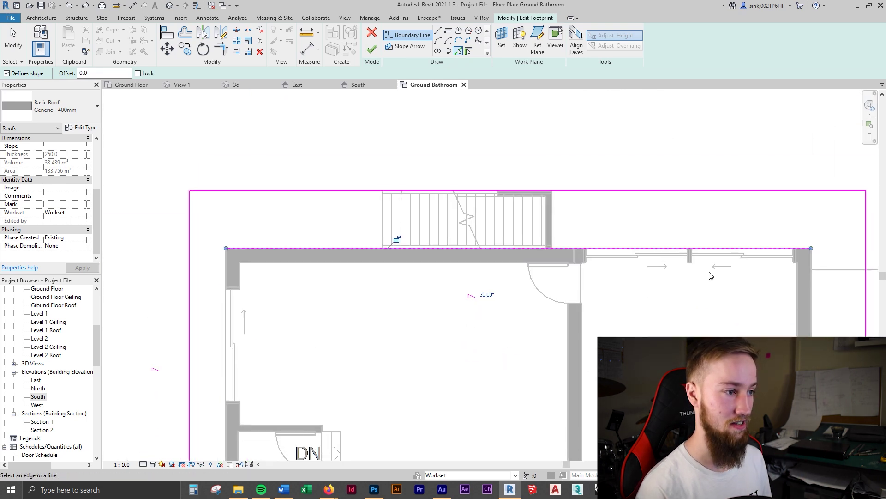
{"action": "scroll", "coordinate": [711, 276], "scroll_direction": "up", "scroll_amount": 5}
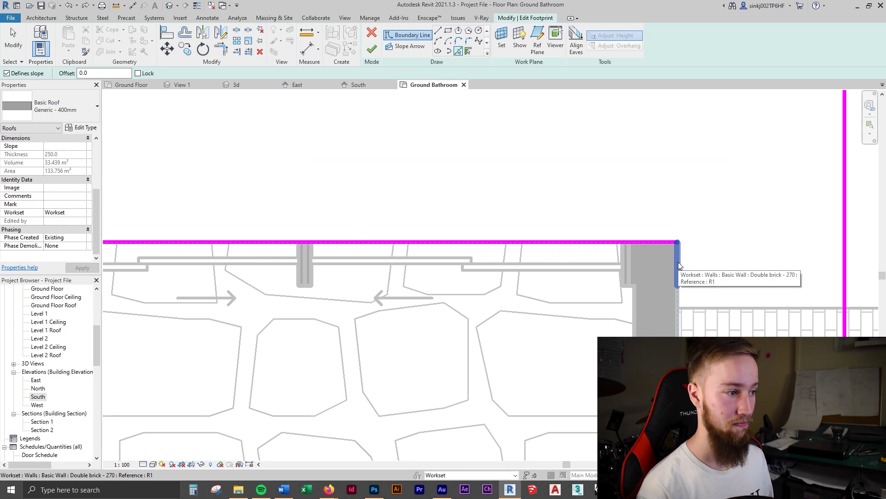
{"action": "scroll", "coordinate": [678, 262], "scroll_direction": "down", "scroll_amount": 5}
{"action": "middle_click_drag", "start_coordinate": [678, 261], "coordinate": [646, 118]}
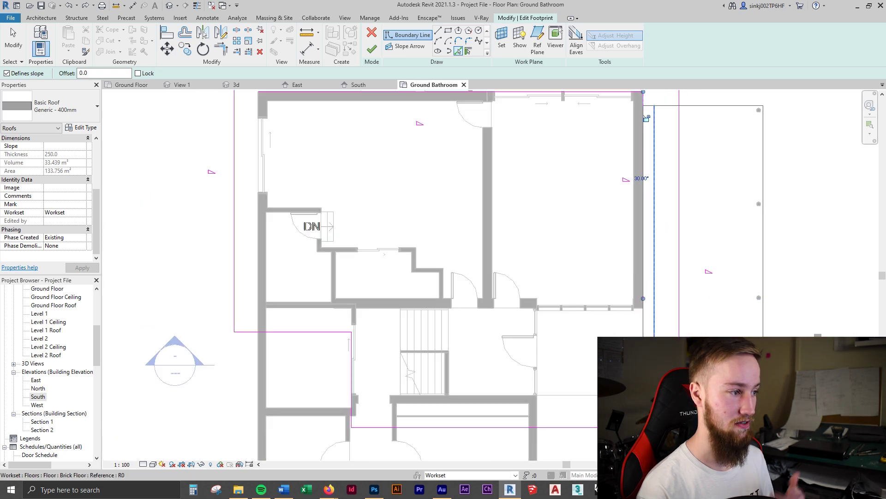
{"action": "scroll", "coordinate": [651, 217], "scroll_direction": "up", "scroll_amount": 5}
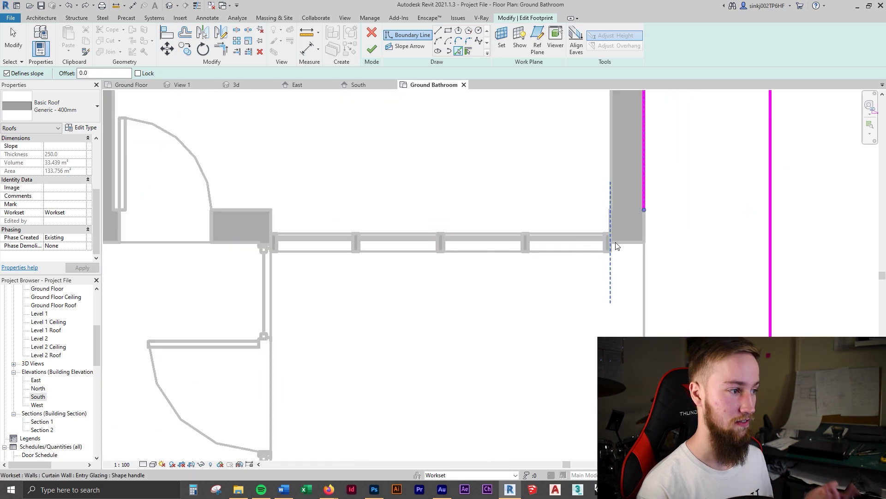
{"action": "left_click", "coordinate": [650, 222]}
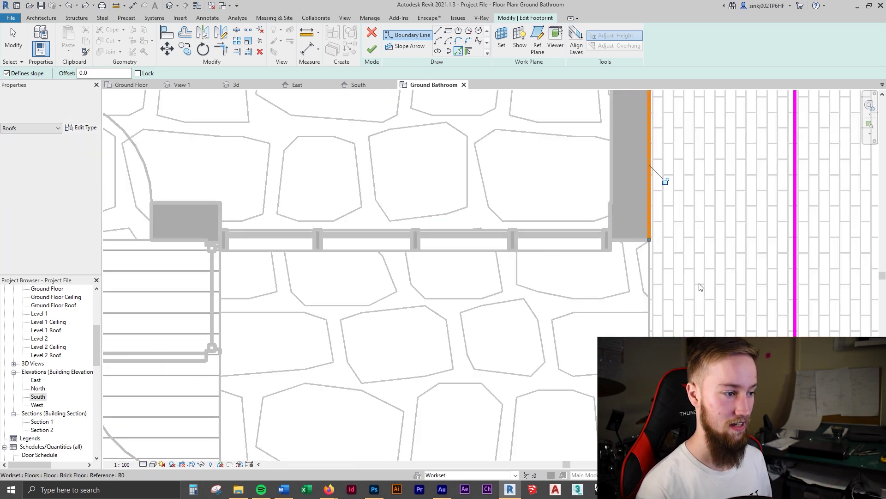
{"action": "left_click", "coordinate": [641, 245]}
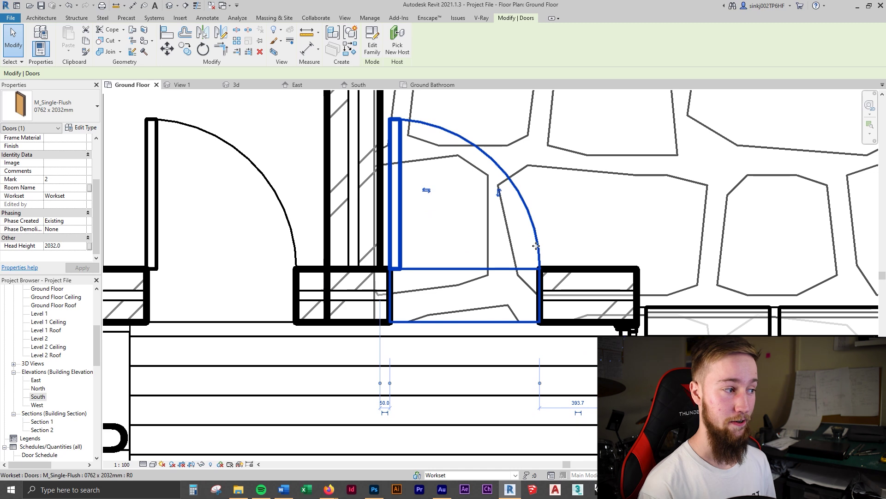
Step: Slide the door along the wall, then reset its distance from the adjacent wall to 50
{"action": "left_click_drag", "start_coordinate": [550, 250], "coordinate": [581, 251]}
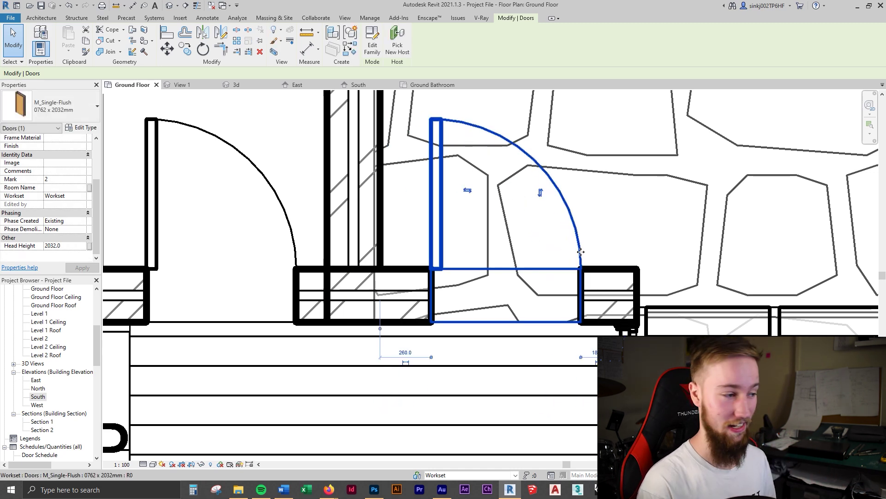
{"action": "left_click", "coordinate": [405, 353]}
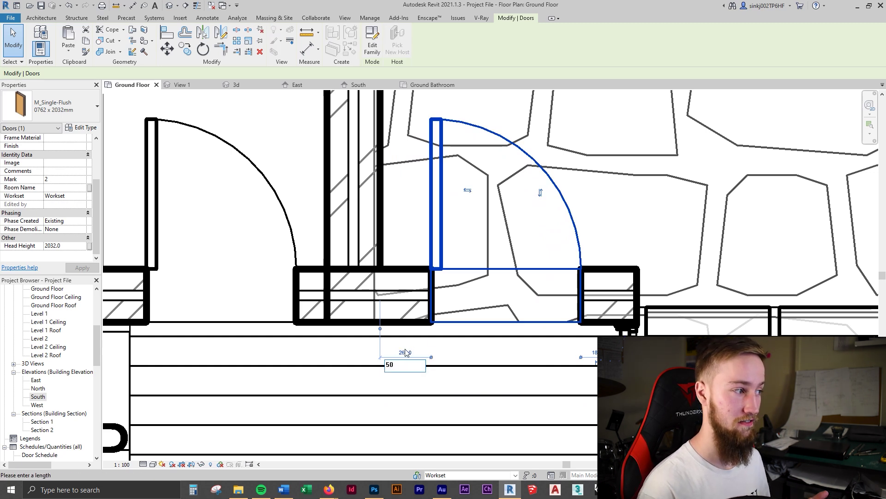
{"action": "key", "text": "Return"}
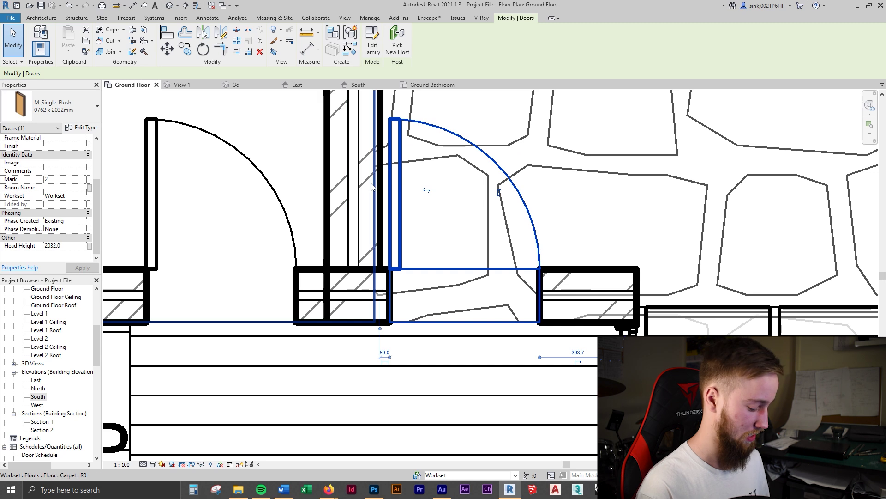
{"action": "key", "text": "Escape"}
Step: Align the door edge flush with the brick wall face using AL, then select the door
{"action": "scroll", "coordinate": [376, 217], "scroll_direction": "up", "scroll_amount": 1}
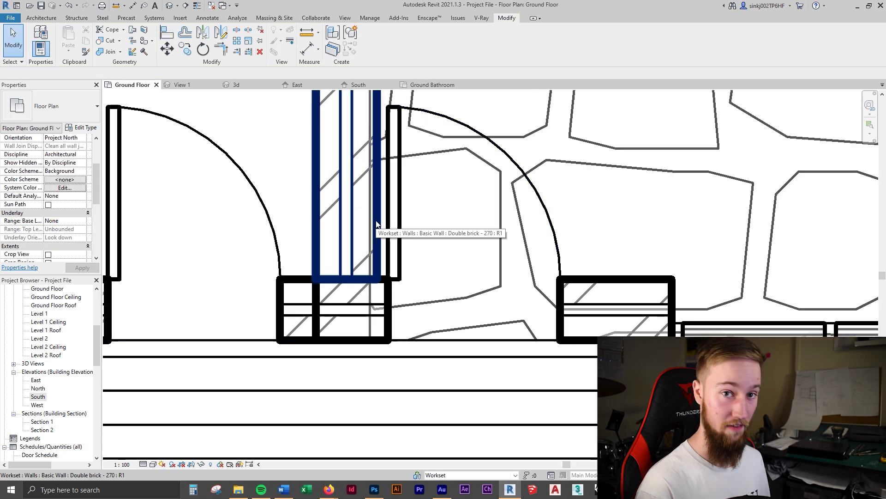
{"action": "key", "text": "a"}
{"action": "key", "text": "l"}
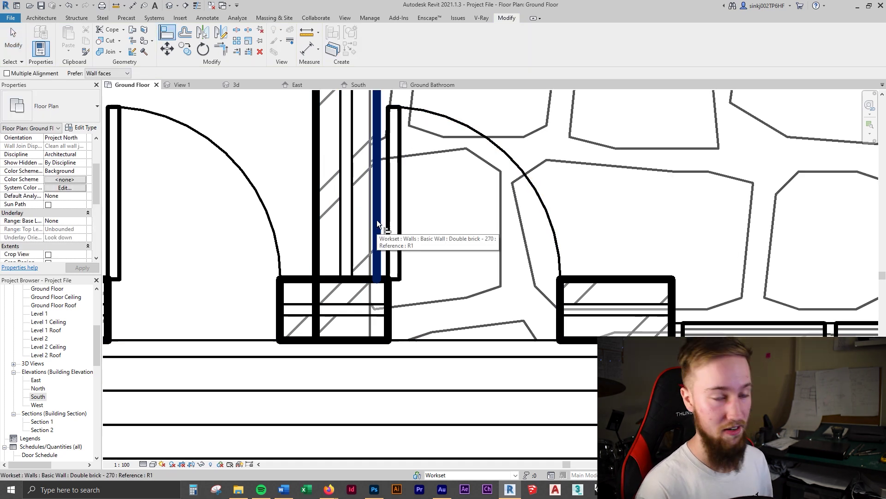
{"action": "scroll", "coordinate": [378, 222], "scroll_direction": "up", "scroll_amount": 1}
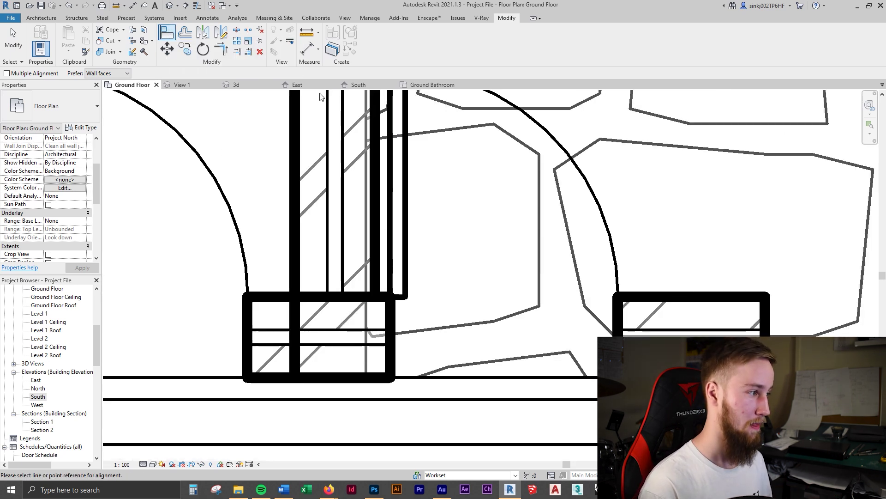
{"action": "left_click", "coordinate": [375, 212]}
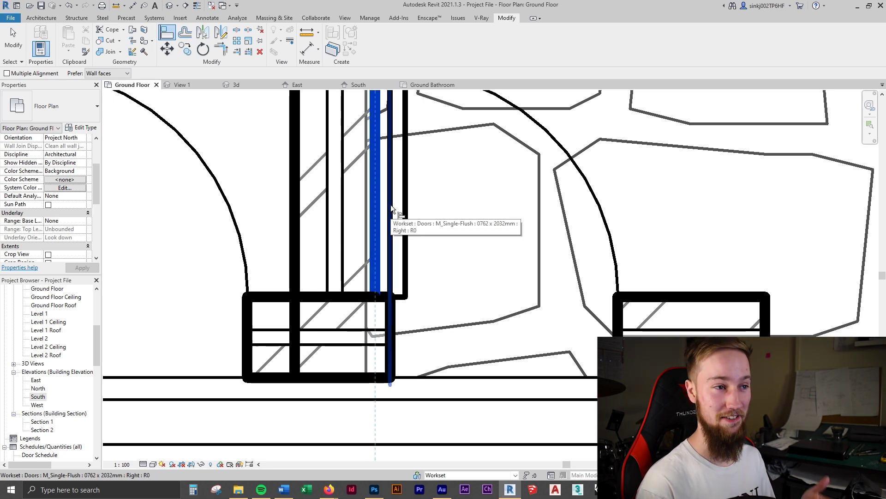
{"action": "left_click", "coordinate": [390, 204]}
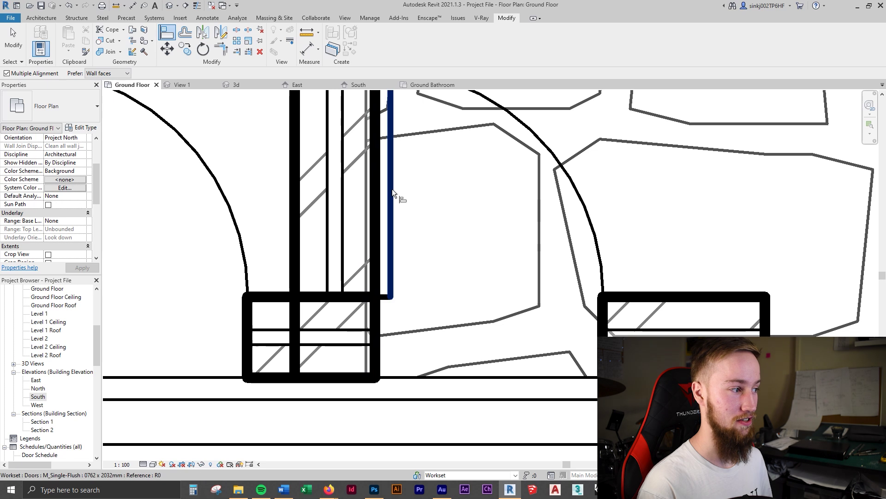
{"action": "key", "text": "Escape"}
{"action": "key", "text": "Escape"}
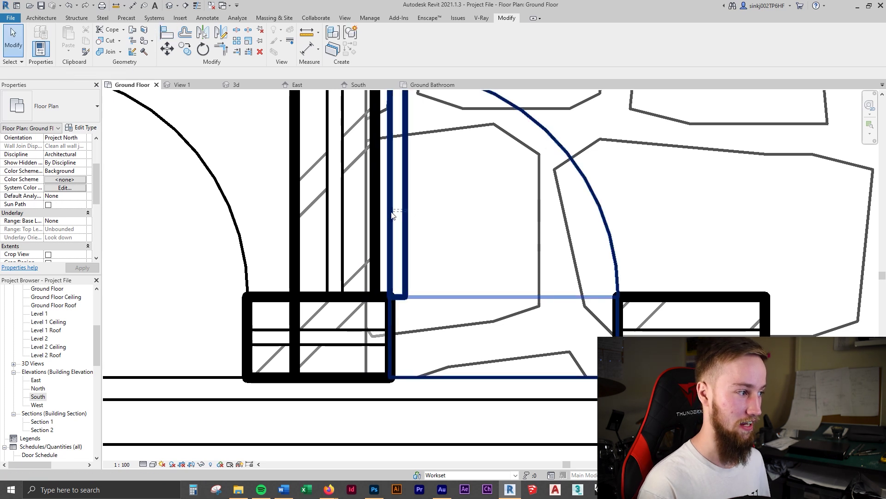
{"action": "left_click", "coordinate": [384, 219]}
{"action": "left_click_drag", "start_coordinate": [395, 208], "coordinate": [392, 213]}
{"action": "key", "text": "Escape"}
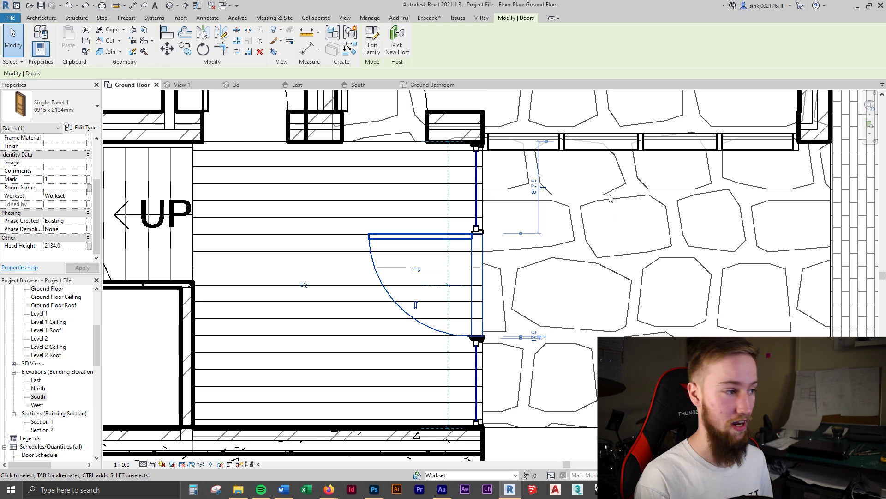
Step: Deselect the door by clicking empty space near the stairs
{"action": "left_click", "coordinate": [571, 216]}
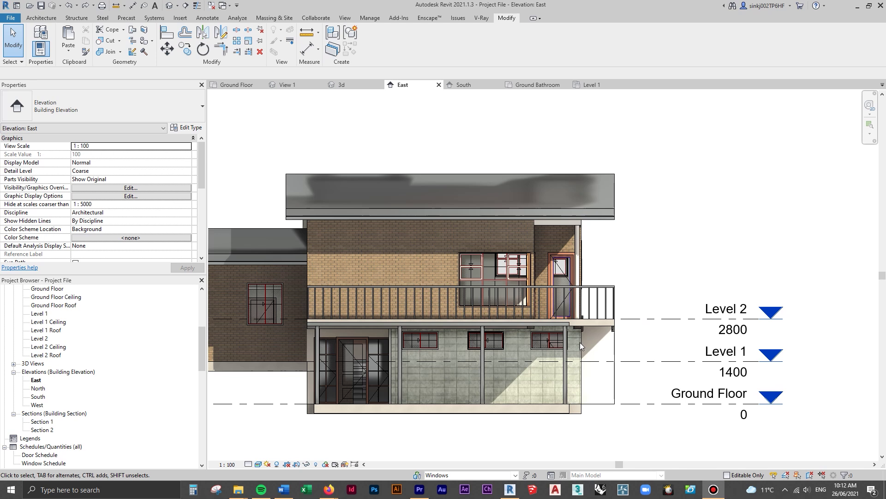
Step: Confirm the brick wall's Top Constraint stays Up to level: Level 2, then select the bottom horizontal wall
{"action": "left_click", "coordinate": [581, 347]}
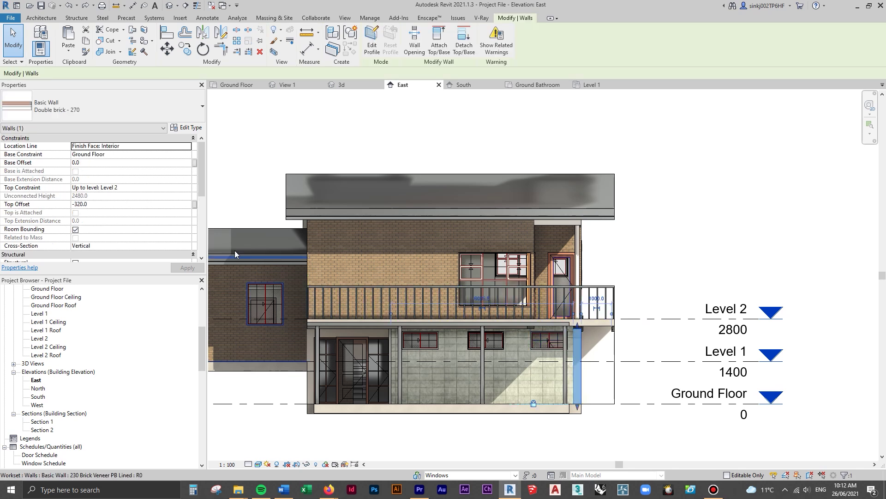
{"action": "left_click", "coordinate": [185, 190]}
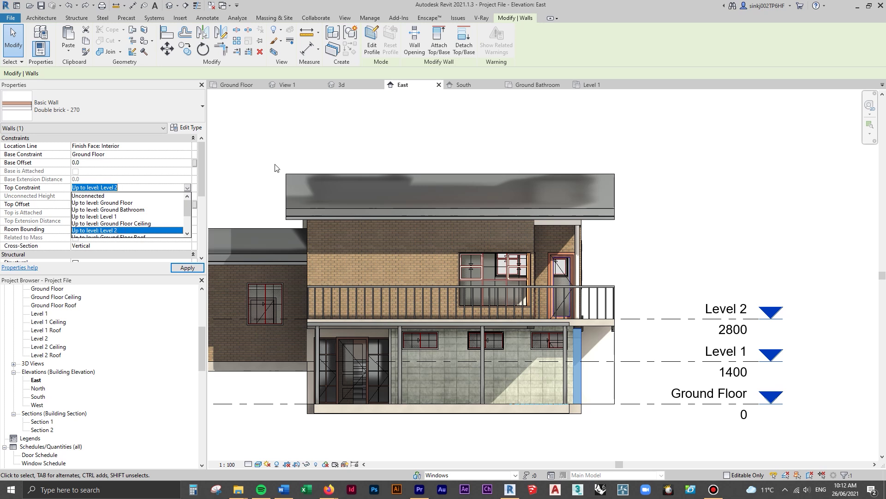
{"action": "key", "text": "Escape"}
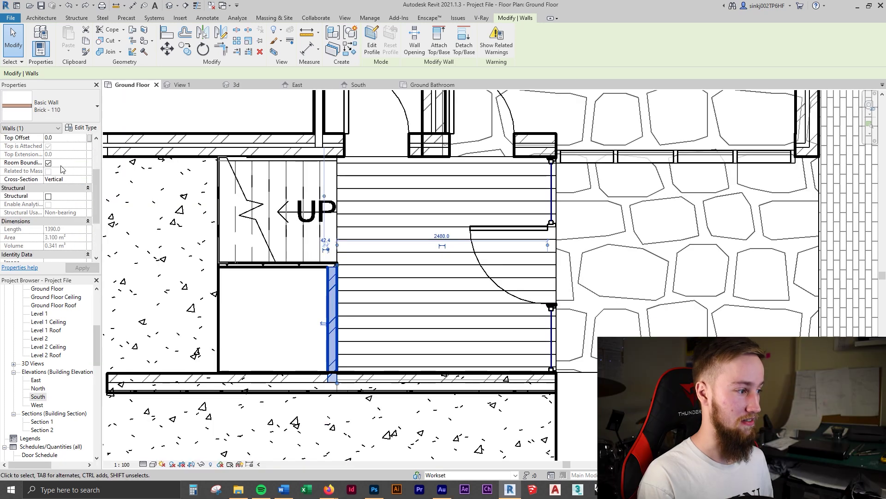
{"action": "key", "text": "Escape"}
{"action": "left_click", "coordinate": [484, 382]}
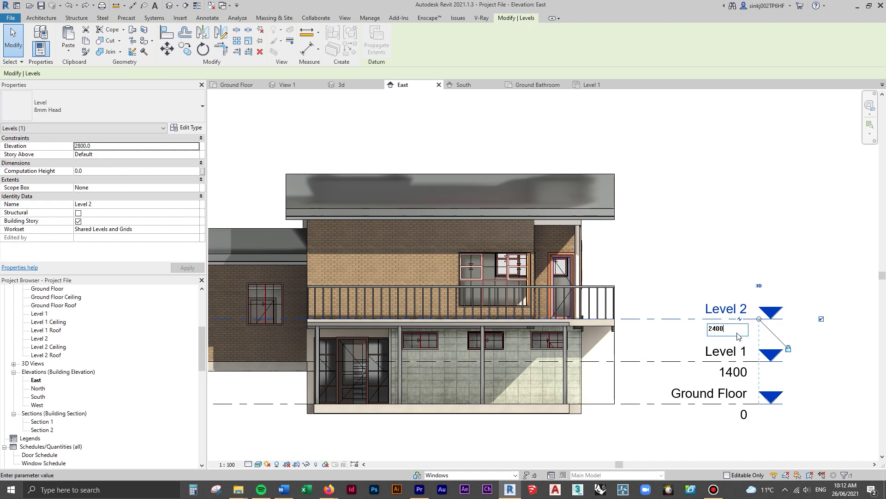
{"action": "key", "text": "Return"}
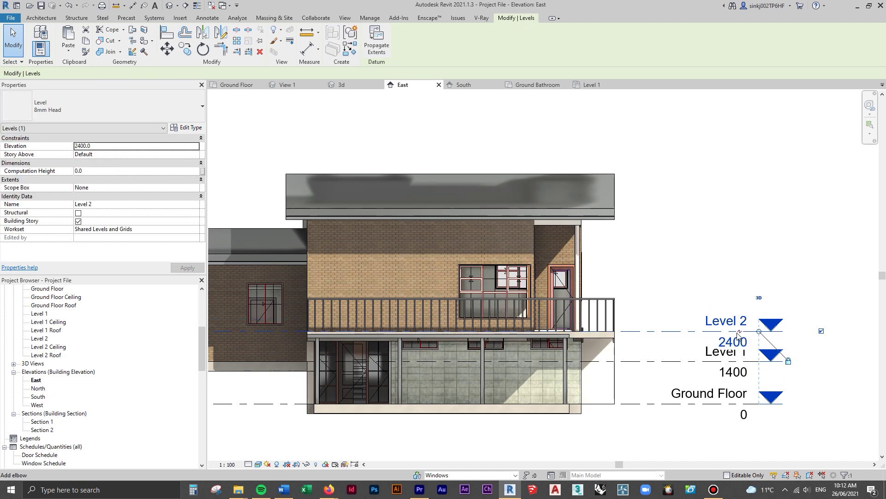
{"action": "left_click", "coordinate": [733, 346]}
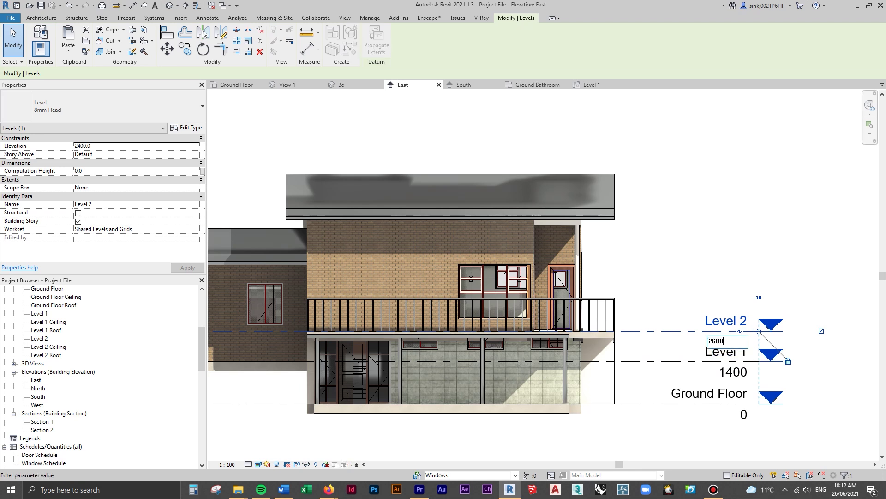
{"action": "type", "text": "2600"}
{"action": "key", "text": "Return"}
{"action": "left_click", "coordinate": [743, 337]}
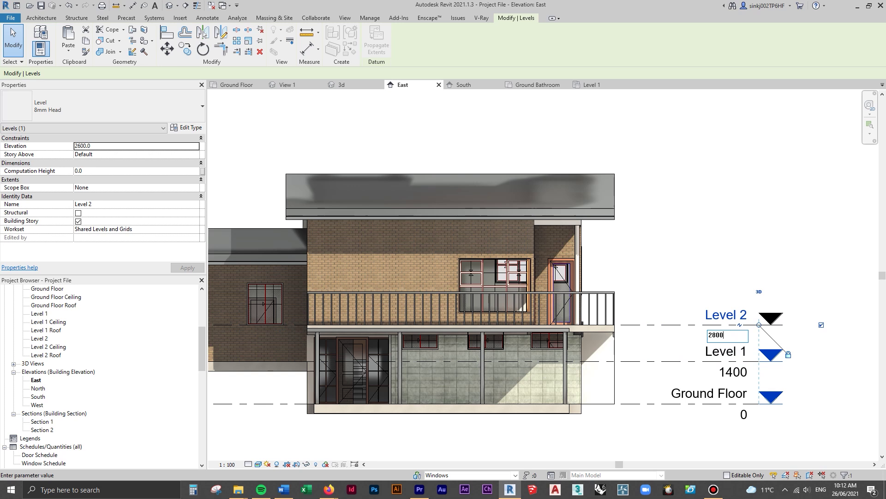
{"action": "key", "text": "Return"}
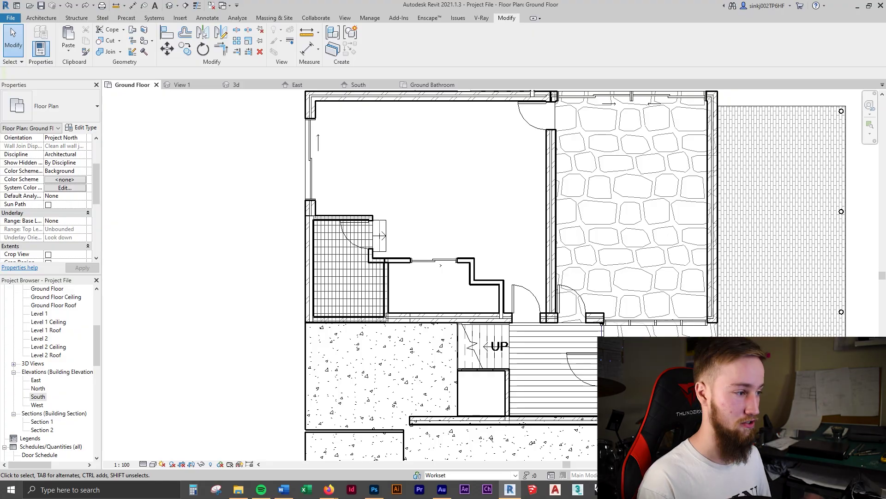
Step: Select the single-panel 0915 x 2134mm door beside the stairs in the Ground Floor plan
{"action": "left_click", "coordinate": [576, 369]}
{"action": "left_click", "coordinate": [274, 304]}
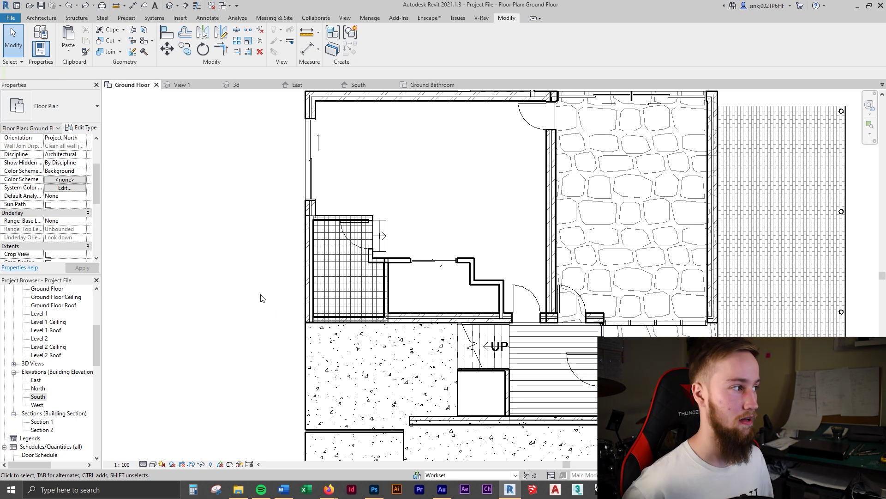
{"action": "left_click", "coordinate": [574, 362]}
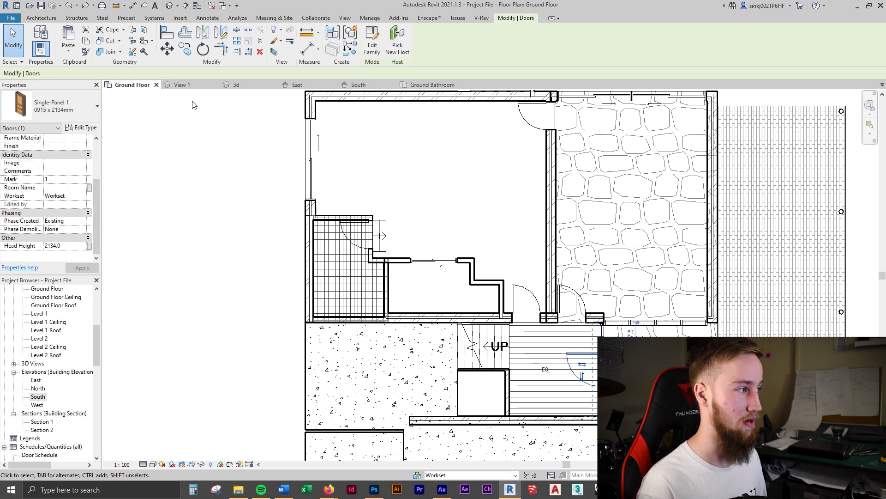
Step: Open the Level 1 ceiling plan and paste the door with Aligned to Selected Levels
{"action": "double_click", "coordinate": [37, 314]}
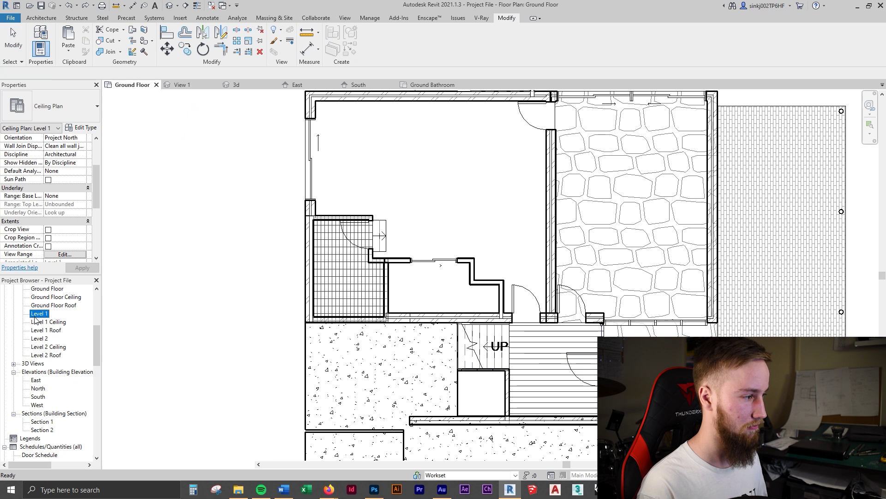
{"action": "scroll", "coordinate": [423, 255], "scroll_direction": "down", "scroll_amount": 3}
{"action": "scroll", "coordinate": [271, 188], "scroll_direction": "down", "scroll_amount": 1}
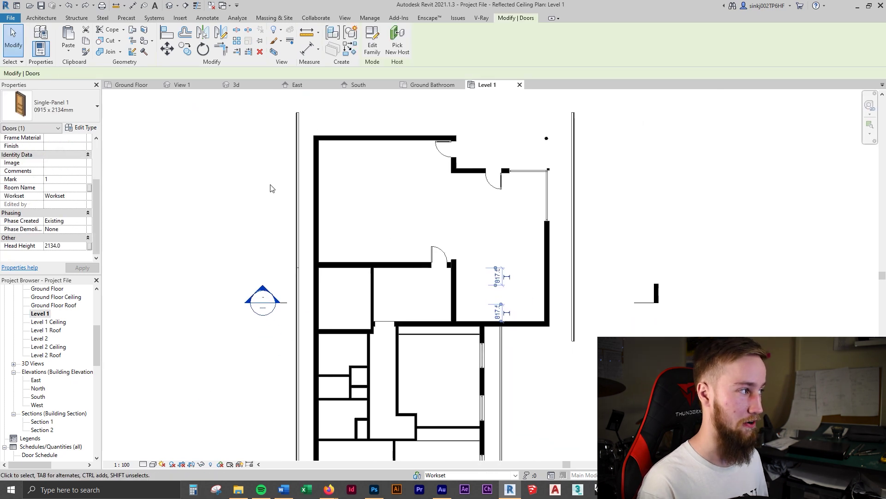
{"action": "left_click", "coordinate": [76, 53]}
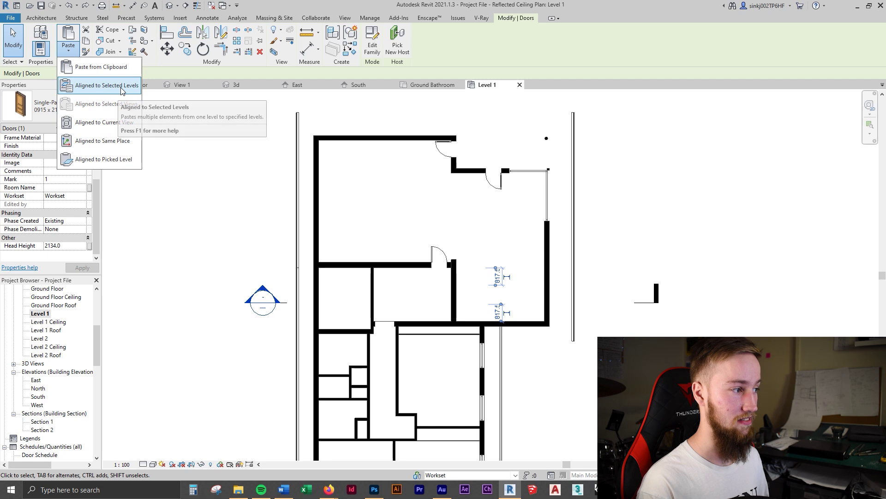
{"action": "left_click", "coordinate": [106, 85]}
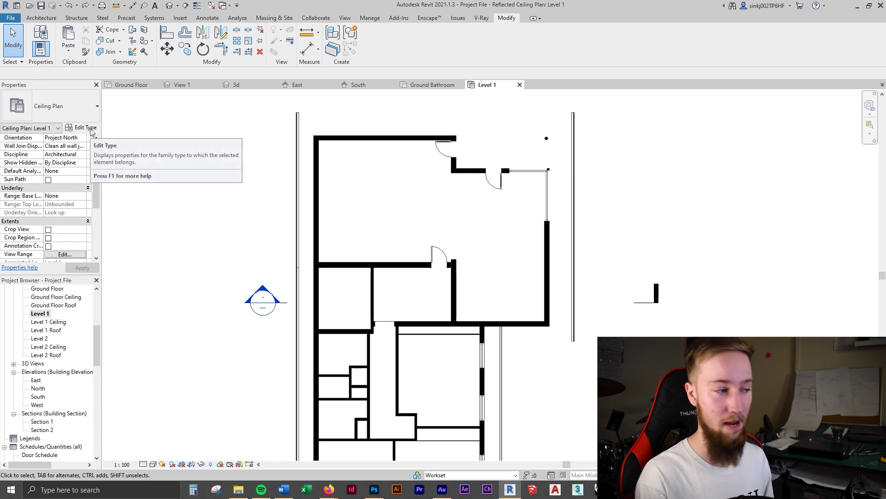
Step: Set the timber layer of the 270 Brick Veneer PB Lined wall type to 110 thick
{"action": "left_click", "coordinate": [361, 263]}
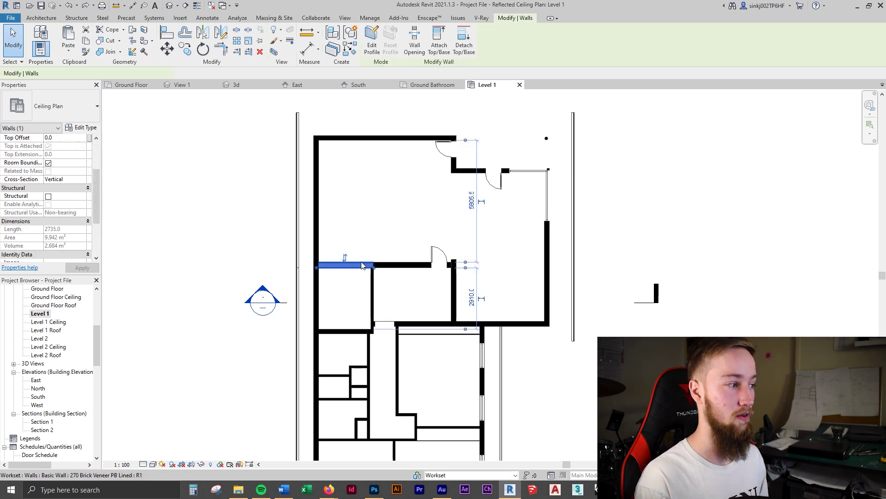
{"action": "left_click", "coordinate": [96, 128]}
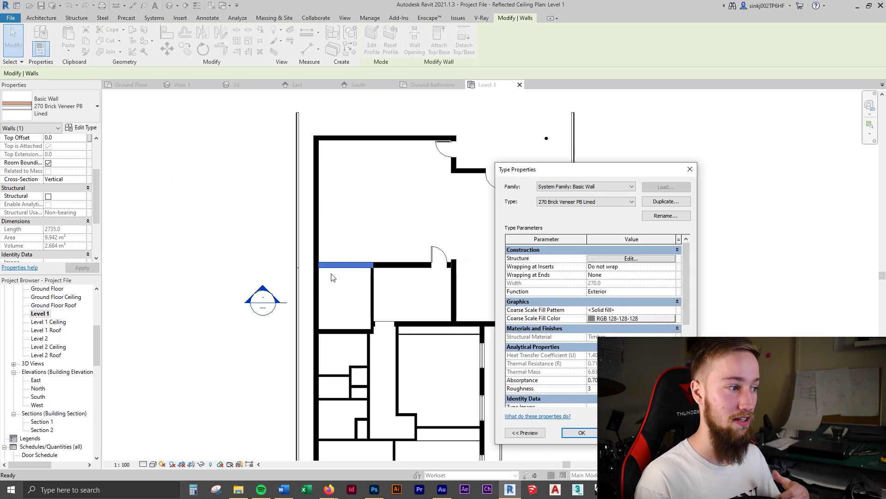
{"action": "left_click", "coordinate": [609, 203]}
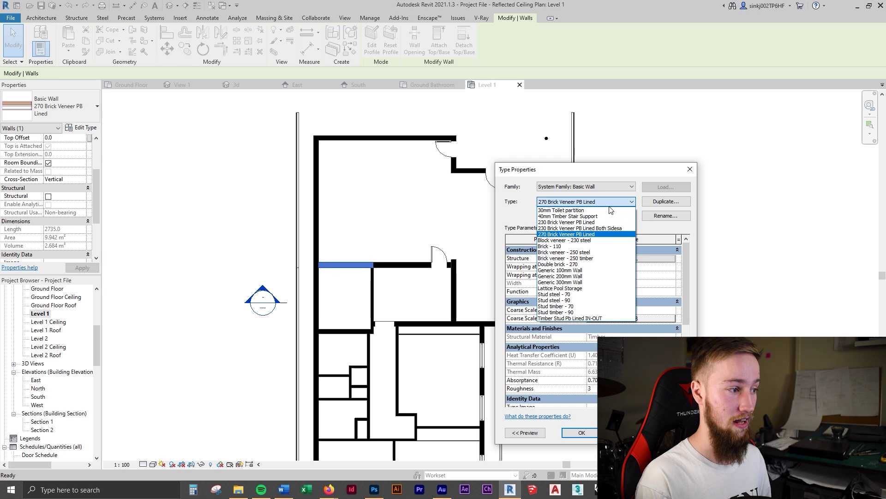
{"action": "left_click", "coordinate": [610, 204]}
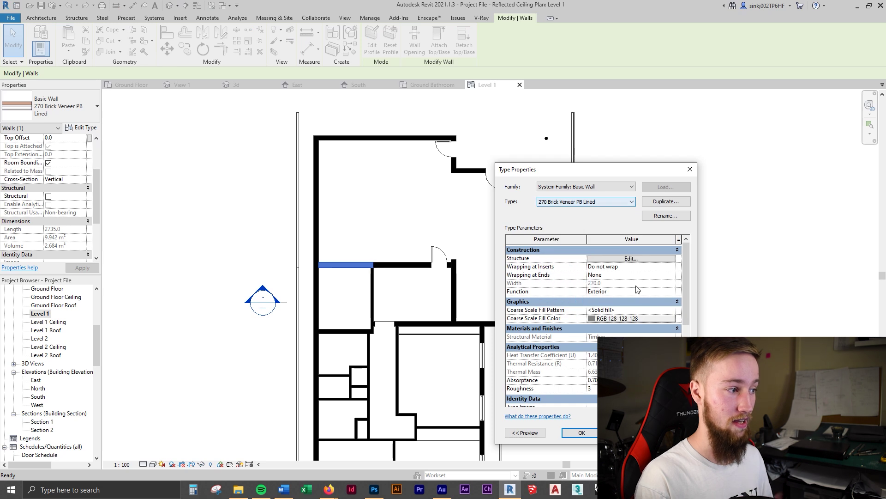
{"action": "left_click", "coordinate": [626, 259]}
{"action": "left_click", "coordinate": [593, 274]}
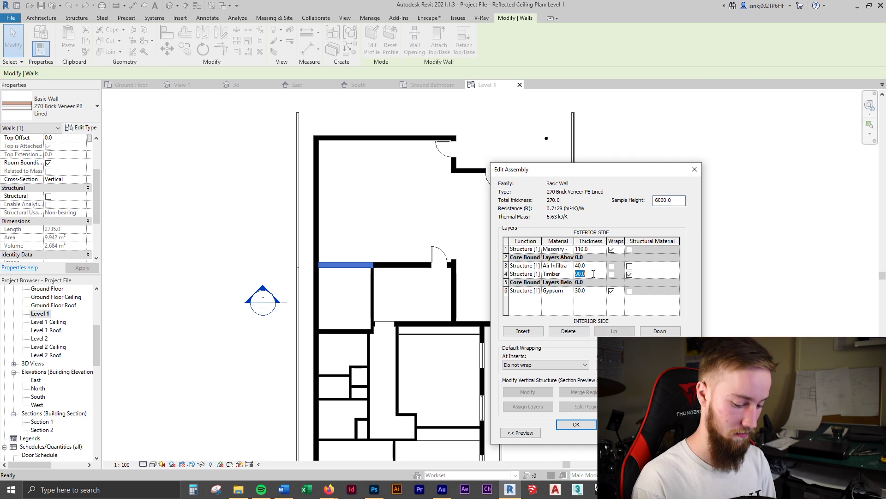
{"action": "type", "text": "110"}
{"action": "left_click", "coordinate": [589, 424]}
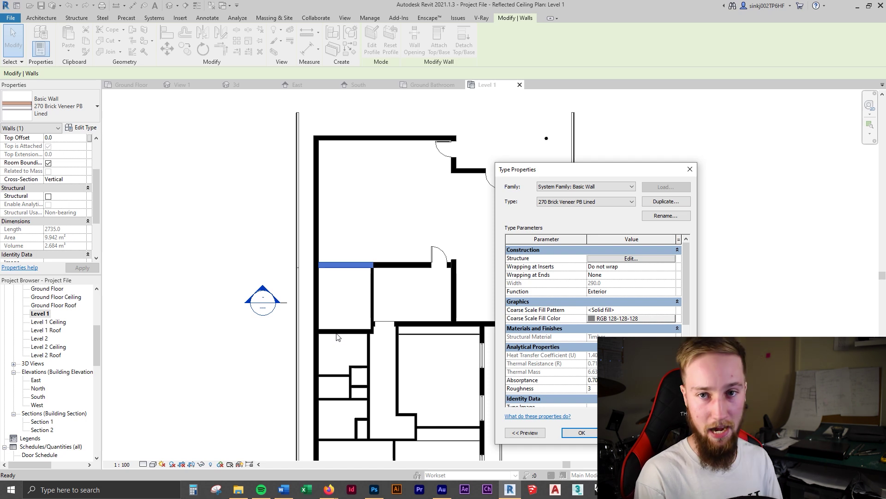
Step: Cancel duplicating the wall type, close Type Properties and open the Type Selector list
{"action": "left_click", "coordinate": [665, 201]}
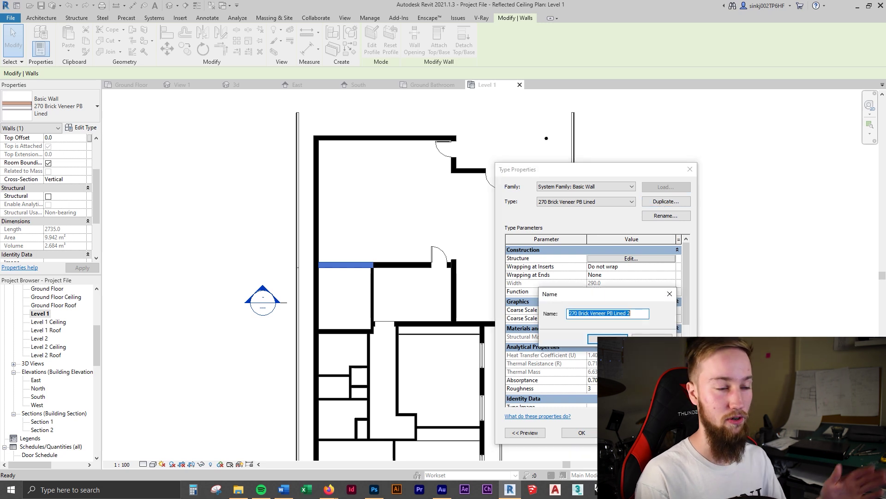
{"action": "key", "text": "End"}
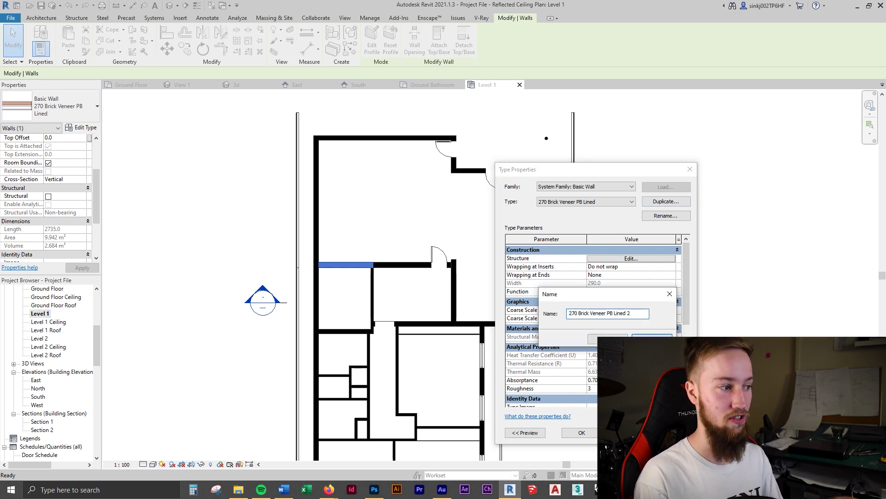
{"action": "key", "text": "Escape"}
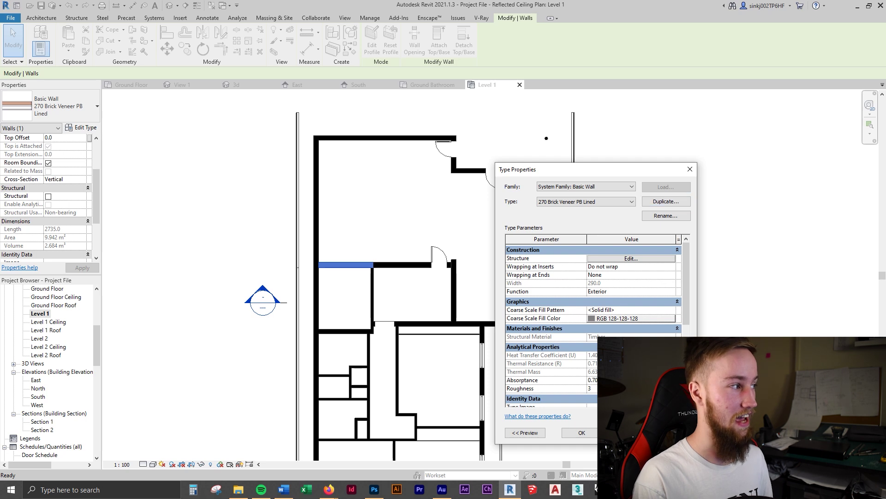
{"action": "key", "text": "Escape"}
{"action": "left_click", "coordinate": [60, 106]}
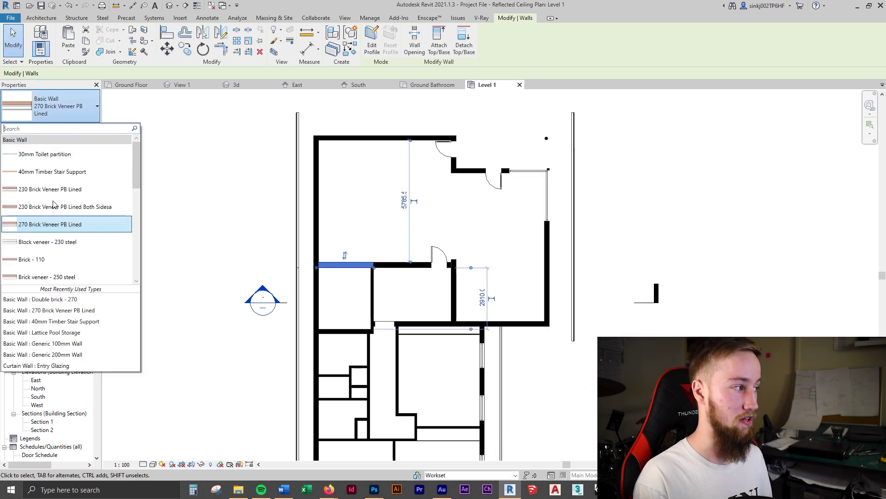
Step: Browse the Type Selector list, then dismiss it, keeping the wall type and deselecting the wall
{"action": "scroll", "coordinate": [73, 197], "scroll_direction": "down", "scroll_amount": 3}
{"action": "scroll", "coordinate": [84, 202], "scroll_direction": "up", "scroll_amount": 1}
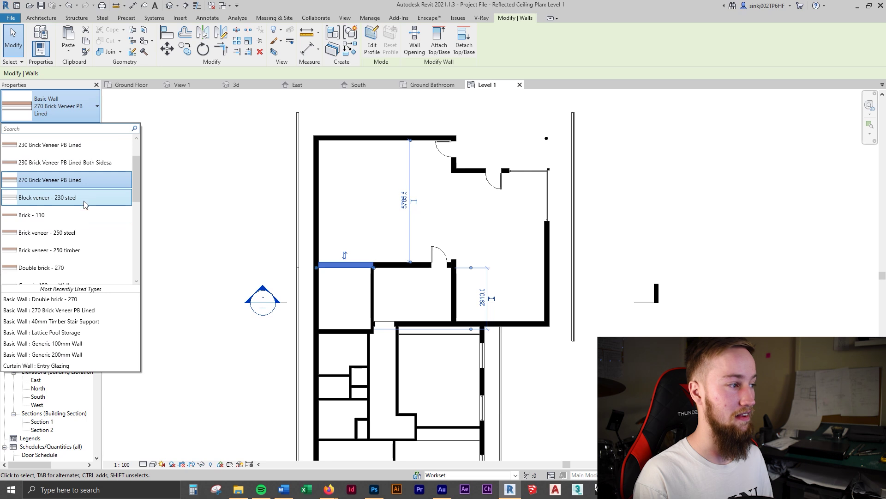
{"action": "key", "text": "Escape"}
{"action": "key", "text": "Escape"}
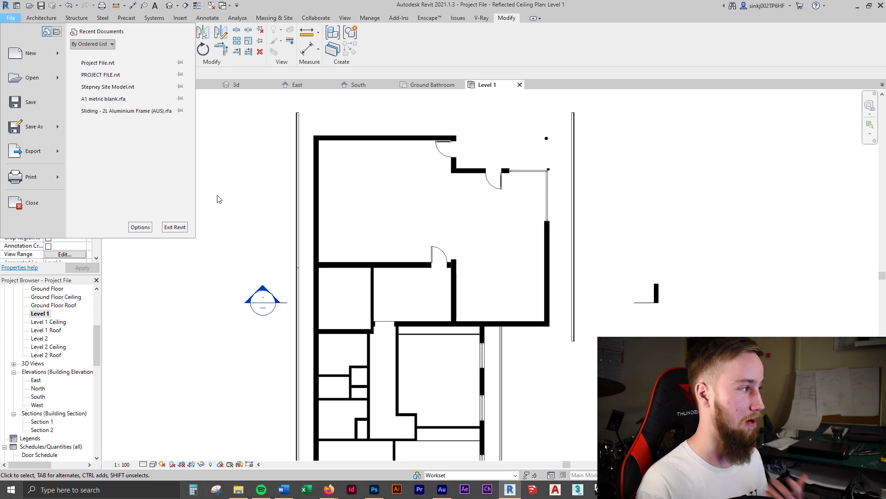
Step: Open Load Family with CM and pin the Australia library folder to the Places bar
{"action": "key", "text": "c"}
{"action": "key", "text": "m"}
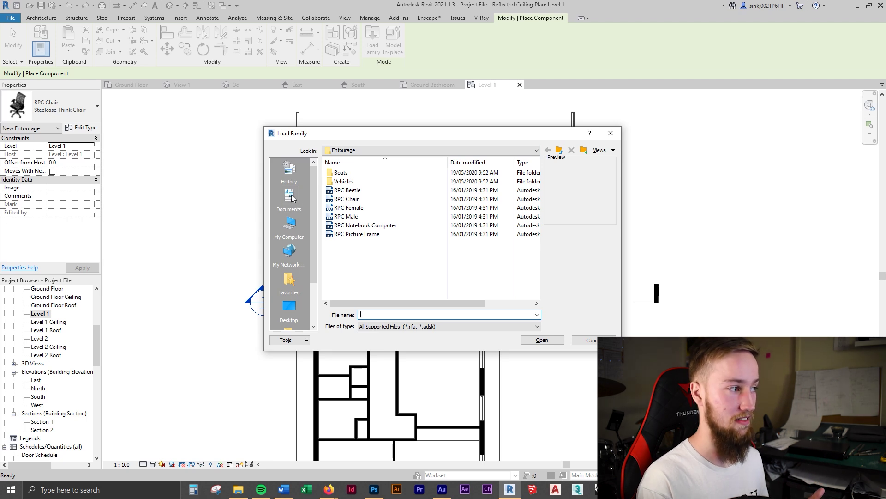
{"action": "left_click", "coordinate": [421, 150]}
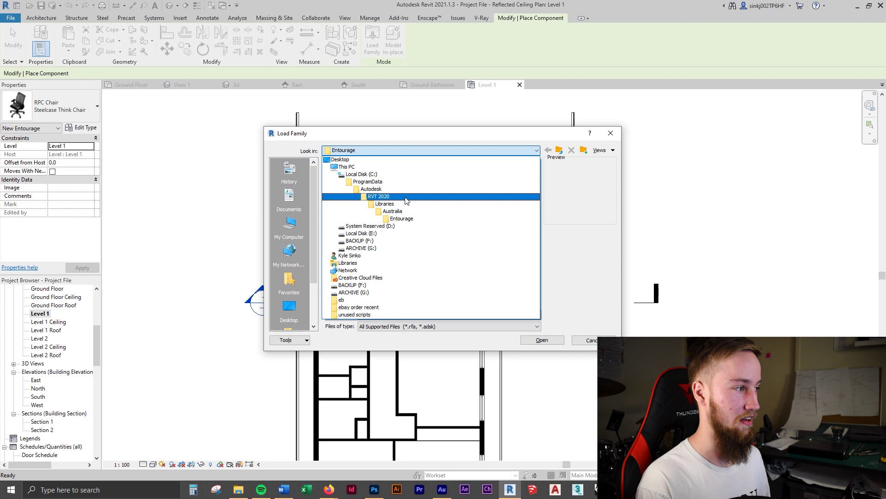
{"action": "left_click", "coordinate": [400, 210]}
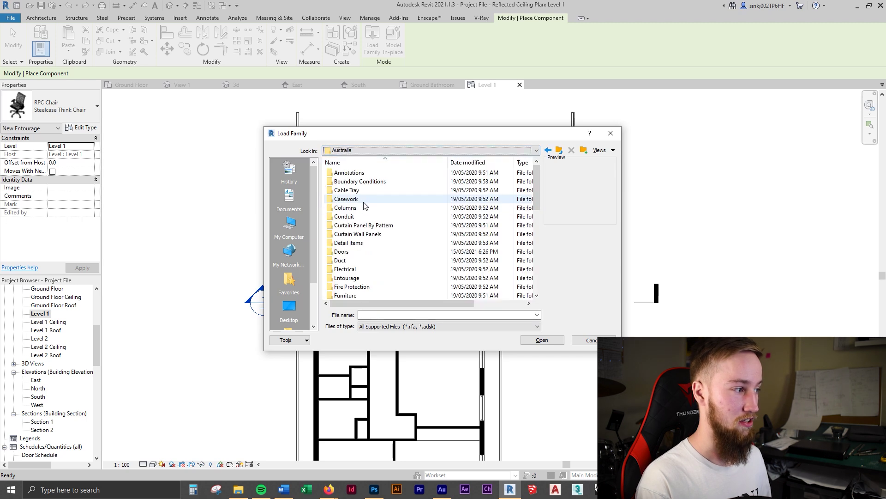
{"action": "left_click", "coordinate": [392, 150]}
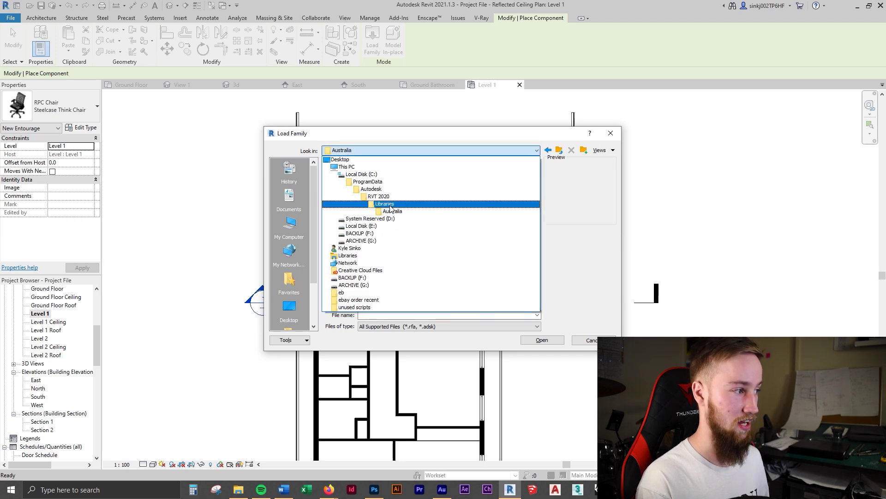
{"action": "left_click", "coordinate": [388, 204]}
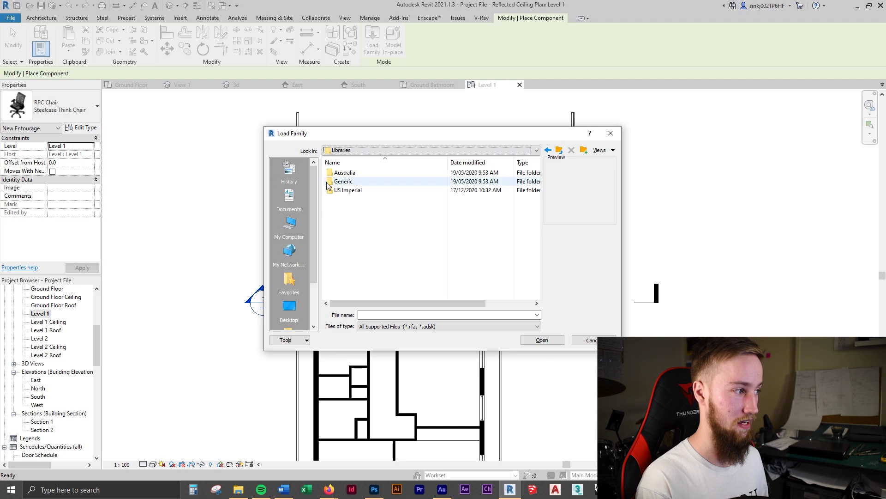
{"action": "left_click_drag", "start_coordinate": [363, 171], "coordinate": [296, 187]}
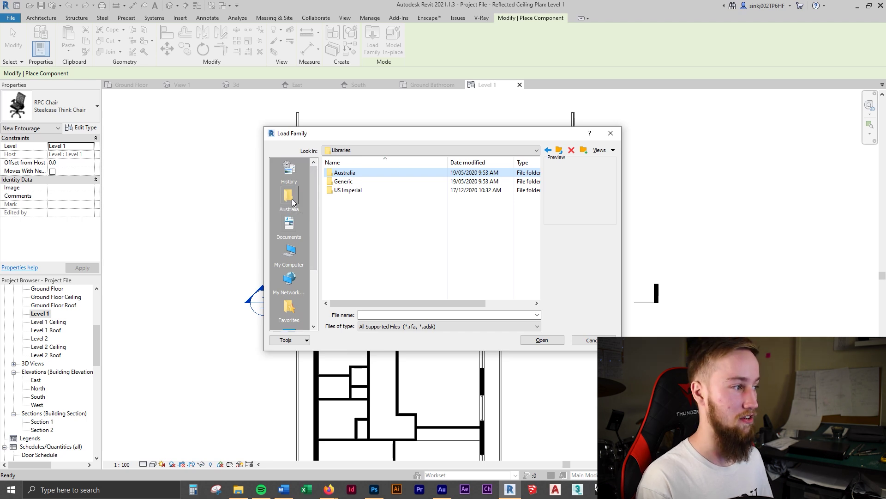
Step: Test the Australia shortcut by jumping back to it from Documents, This PC and BACKUP (F:)
{"action": "left_click", "coordinate": [292, 198]}
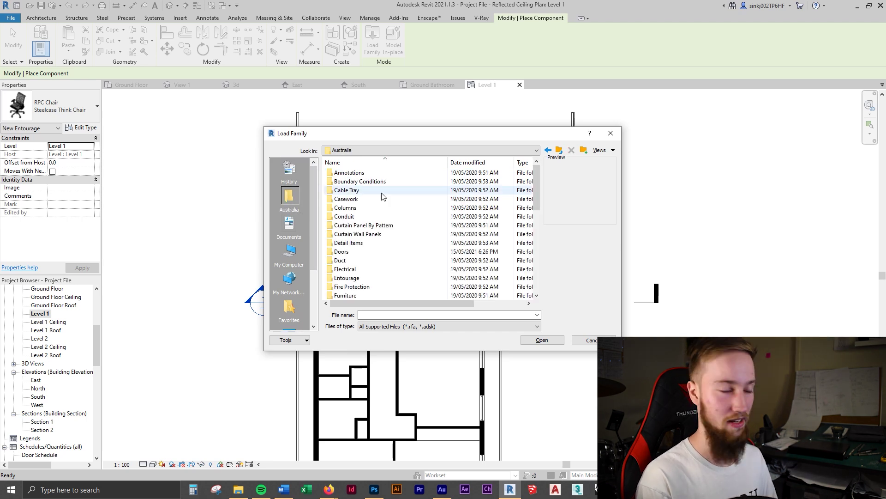
{"action": "left_click", "coordinate": [290, 223]}
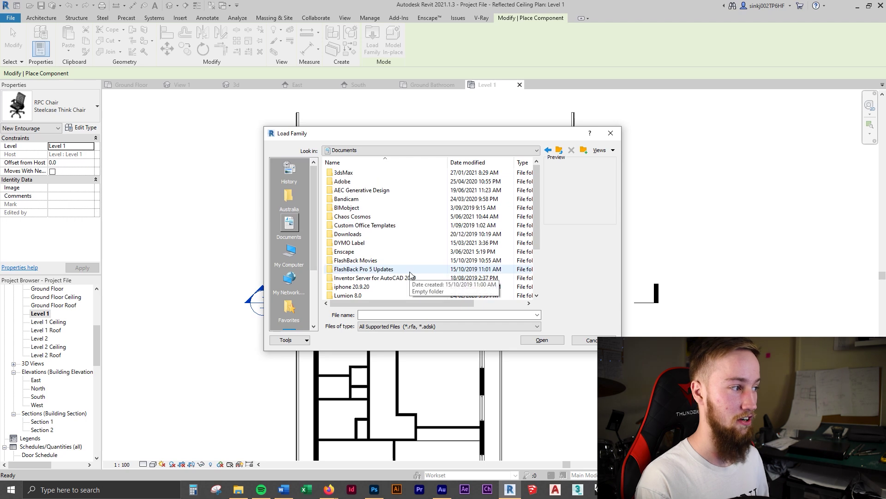
{"action": "left_click", "coordinate": [298, 254]}
{"action": "double_click", "coordinate": [350, 286]}
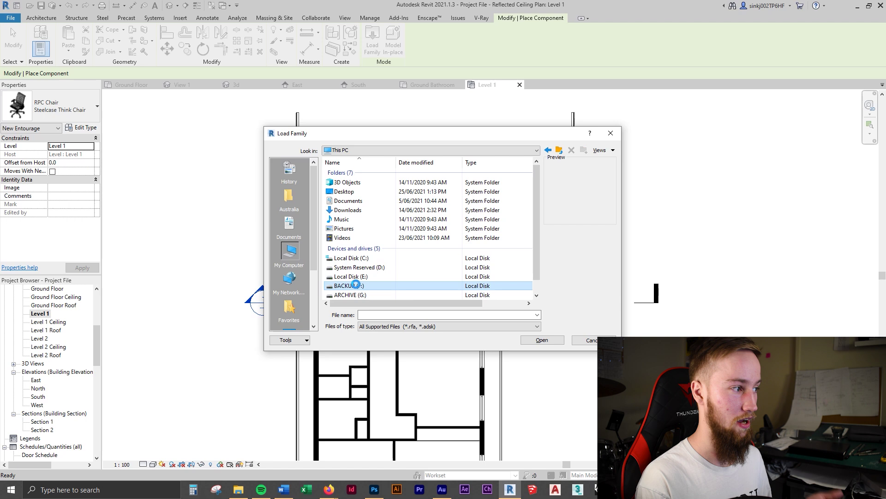
{"action": "left_click", "coordinate": [289, 196]}
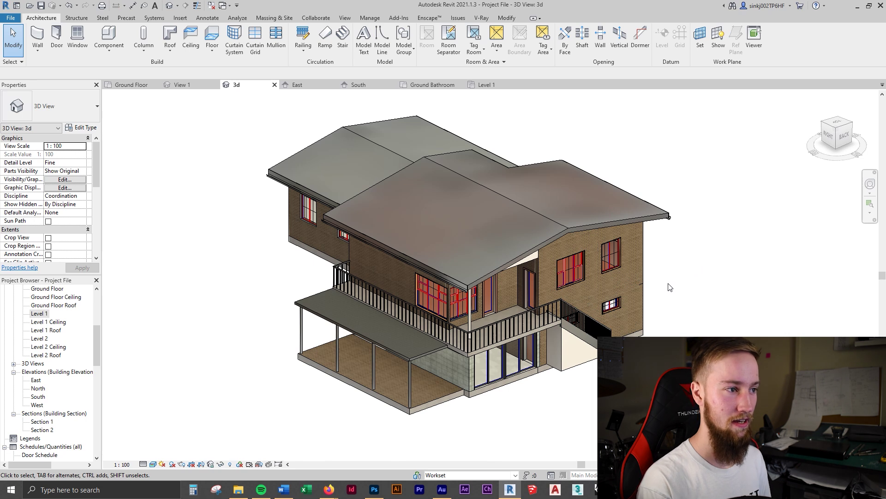
Step: Orbit the house, snap to the ViewCube TOP view, and select the upper roof
{"action": "scroll", "coordinate": [572, 290], "scroll_direction": "down", "scroll_amount": 4}
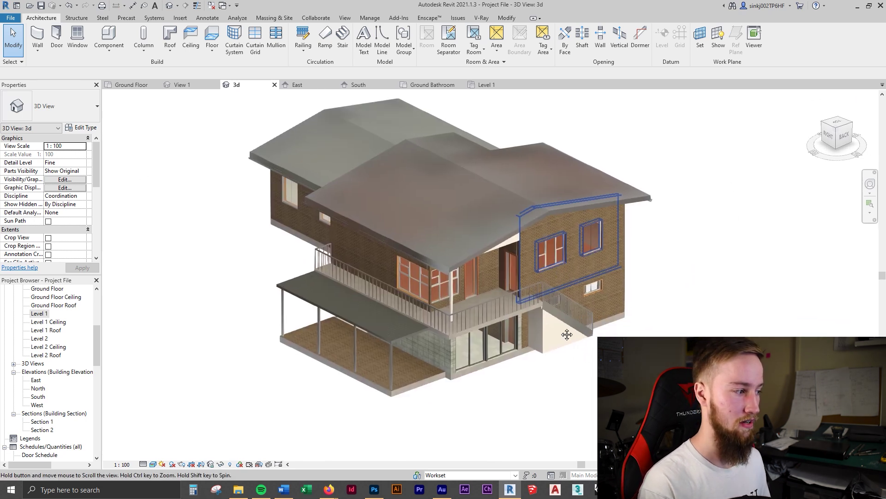
{"action": "middle_click_drag", "start_coordinate": [566, 323], "coordinate": [555, 314], "text": "shift"}
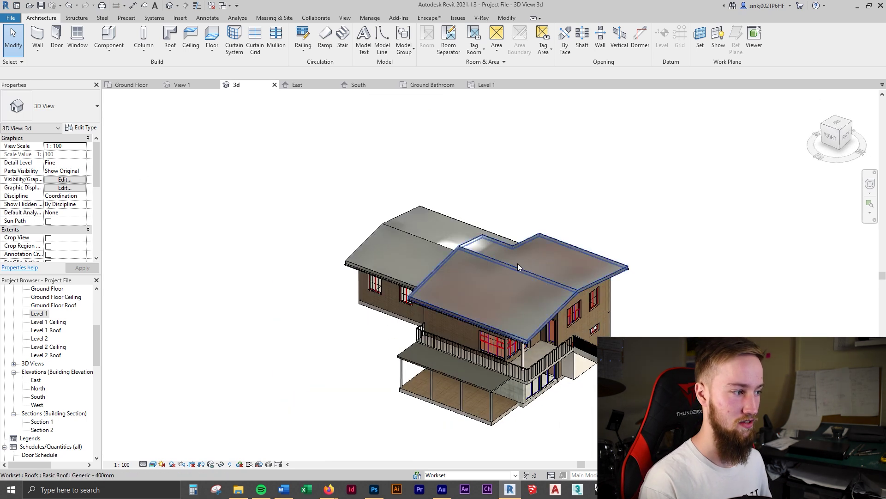
{"action": "middle_click_drag", "start_coordinate": [517, 263], "coordinate": [515, 323], "text": "shift"}
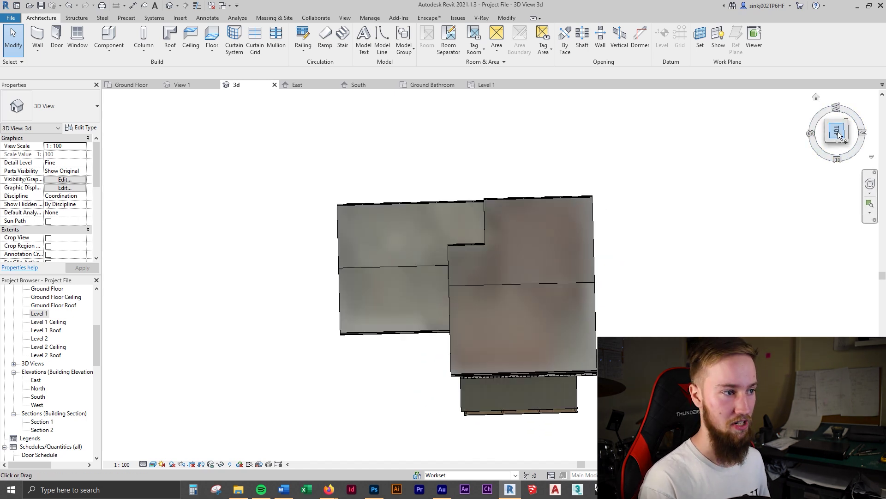
{"action": "middle_click_drag", "start_coordinate": [791, 248], "coordinate": [683, 323], "text": "shift"}
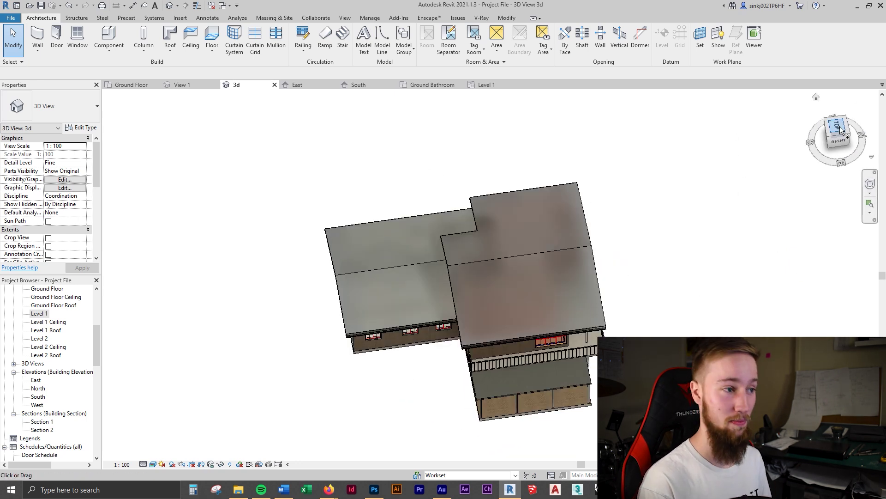
{"action": "left_click", "coordinate": [838, 126]}
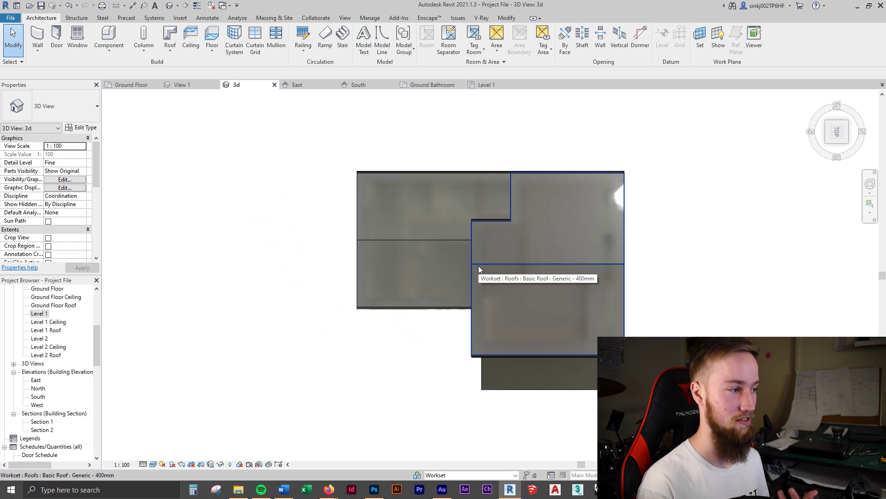
{"action": "left_click", "coordinate": [479, 266]}
{"action": "right_click", "coordinate": [503, 272]}
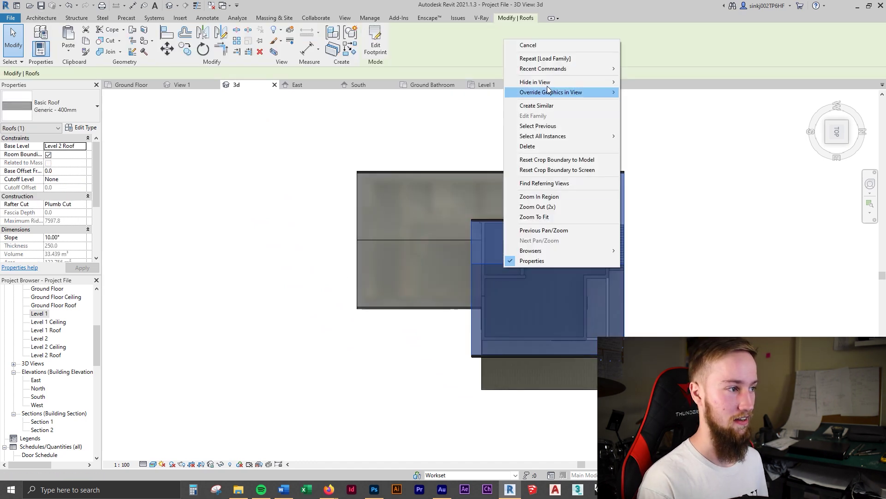
Step: Hide the upper roof with Hide in View > Elements and orbit to an angled view
{"action": "mouse_move", "coordinate": [535, 82]}
{"action": "left_click", "coordinate": [642, 82]}
{"action": "scroll", "coordinate": [589, 289], "scroll_direction": "up", "scroll_amount": 5}
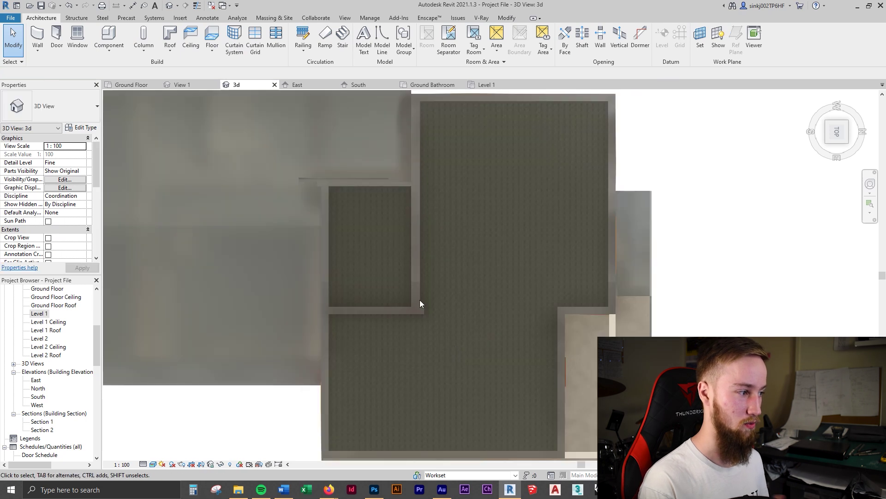
{"action": "scroll", "coordinate": [498, 273], "scroll_direction": "down", "scroll_amount": 4}
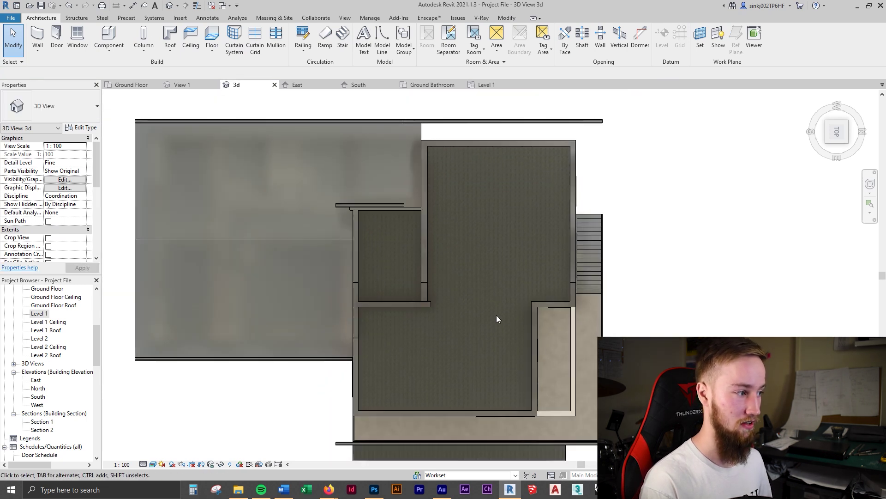
{"action": "middle_click_drag", "start_coordinate": [496, 317], "coordinate": [450, 202], "text": "shift"}
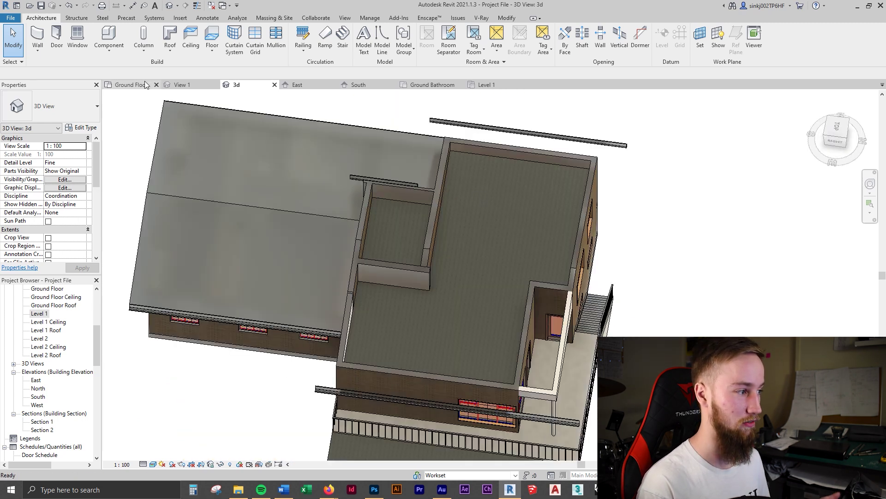
Step: Get a top-down ViewCube view of the house and select the lower Level 1 roof
{"action": "left_click", "coordinate": [130, 84]}
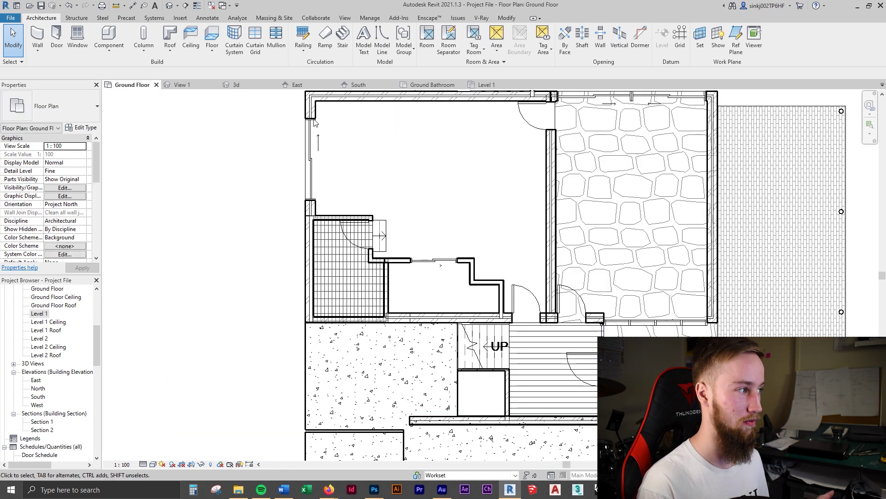
{"action": "left_click", "coordinate": [237, 86]}
{"action": "left_click", "coordinate": [837, 133]}
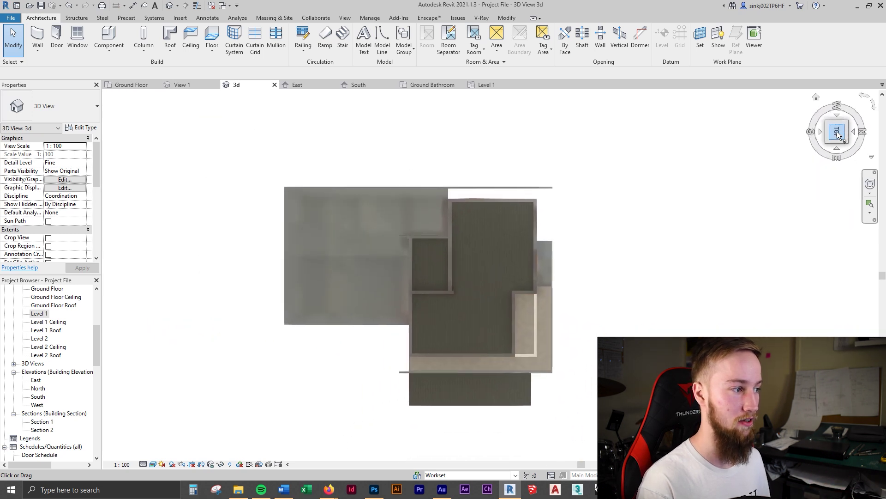
{"action": "left_click", "coordinate": [447, 238]}
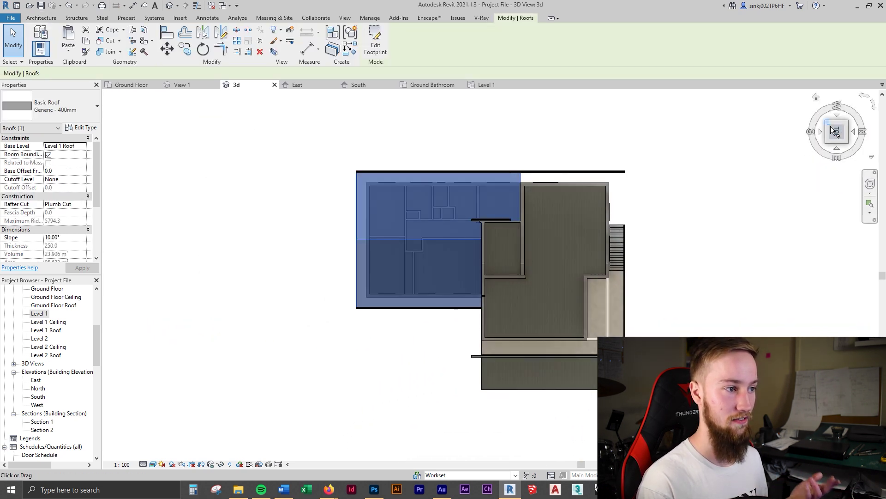
{"action": "left_click", "coordinate": [837, 132]}
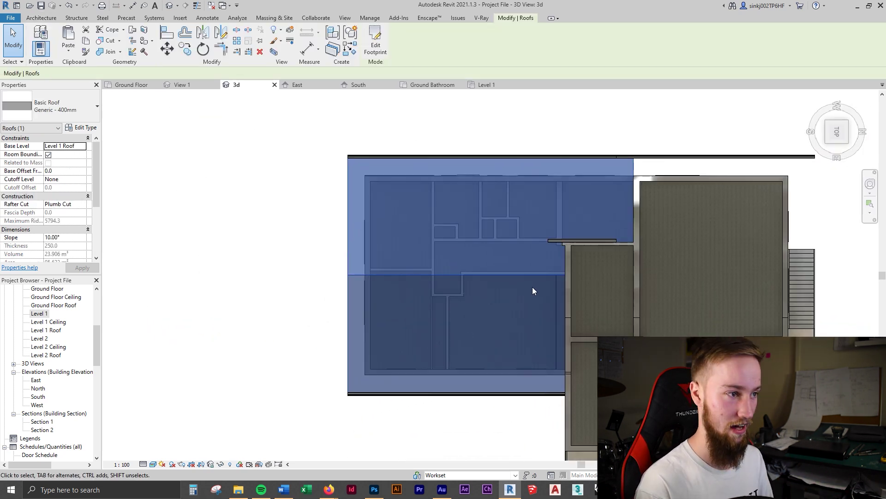
Step: Step the ViewCube through the right, front and left elevations, then orbit back to an angled view
{"action": "left_click", "coordinate": [829, 137]}
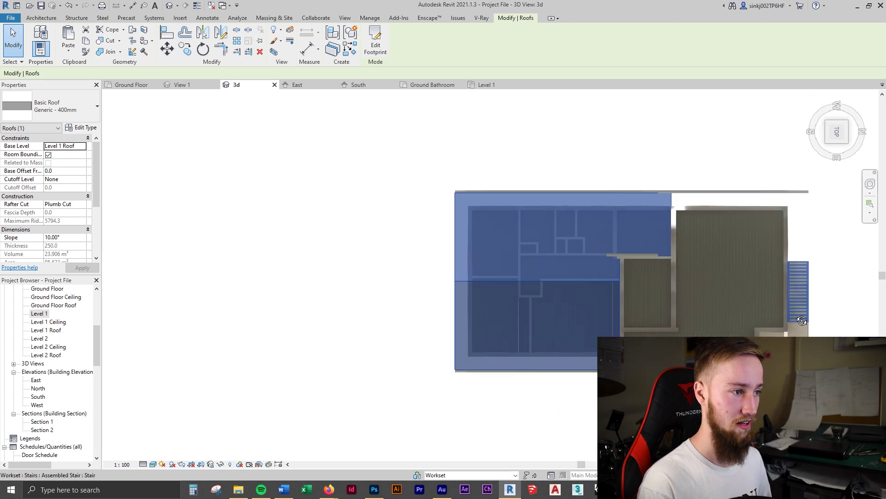
{"action": "left_click", "coordinate": [831, 142]}
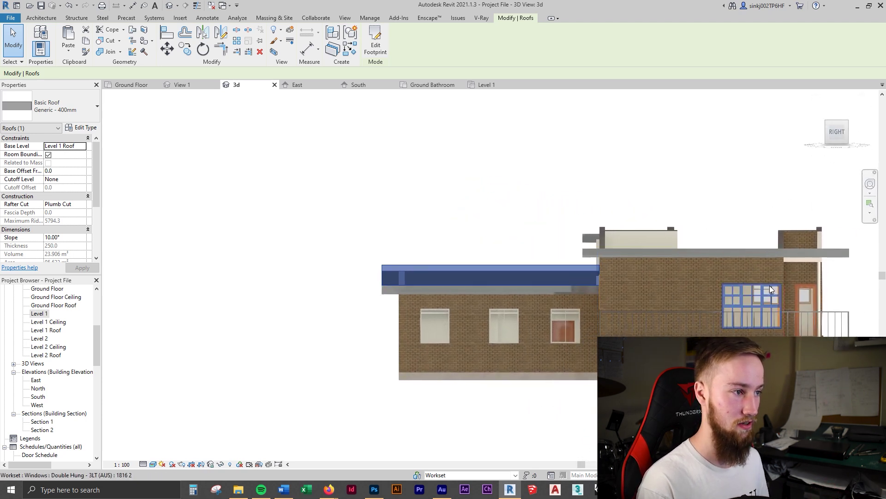
{"action": "left_click", "coordinate": [820, 132]}
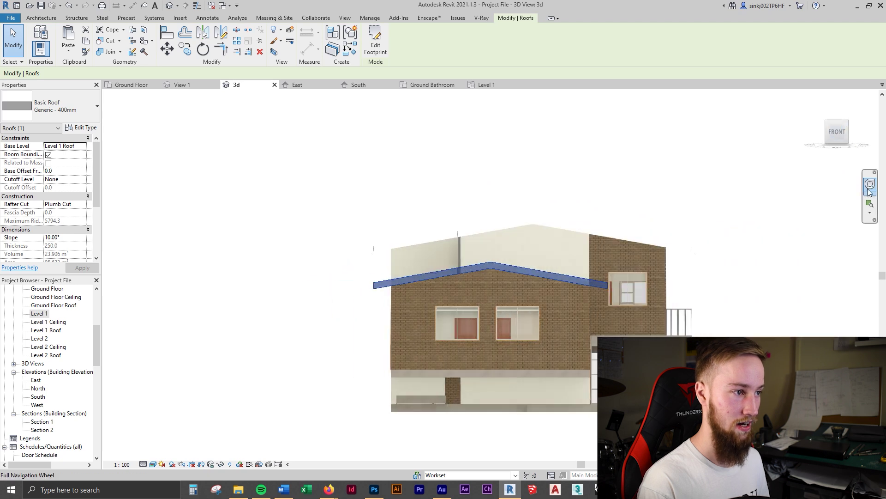
{"action": "left_click", "coordinate": [821, 134]}
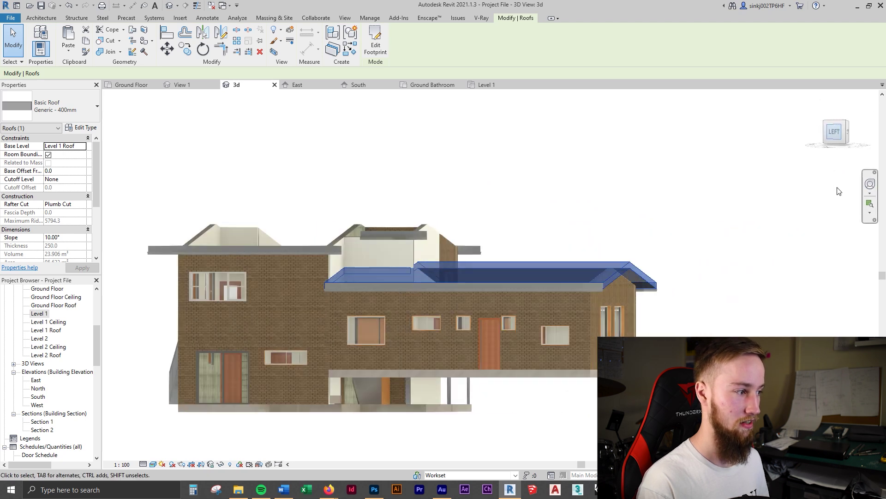
{"action": "left_click", "coordinate": [794, 301]}
{"action": "middle_click_drag", "start_coordinate": [711, 289], "coordinate": [790, 269], "text": "shift"}
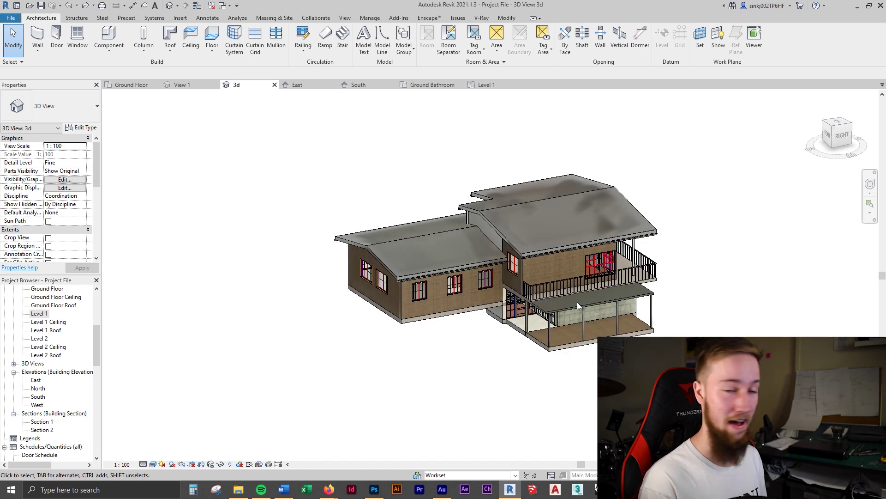
Step: Orbit to the front of the house and select the M_Single-Flush door in the left wing
{"action": "scroll", "coordinate": [489, 267], "scroll_direction": "up", "scroll_amount": 5}
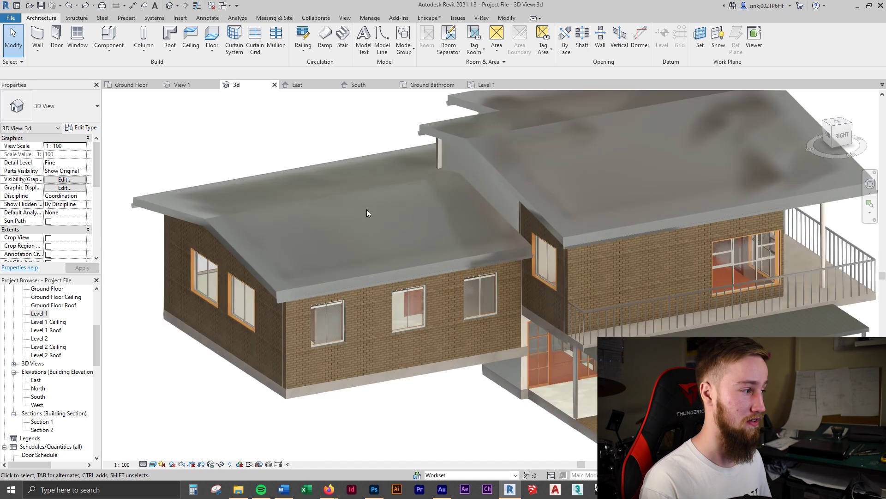
{"action": "middle_click_drag", "start_coordinate": [326, 258], "coordinate": [419, 337], "text": "shift"}
{"action": "left_click", "coordinate": [394, 310]}
Step: Check the door in the Ground Floor plan, then isolate it in 3D with a section box
{"action": "scroll", "coordinate": [428, 333], "scroll_direction": "up", "scroll_amount": 3}
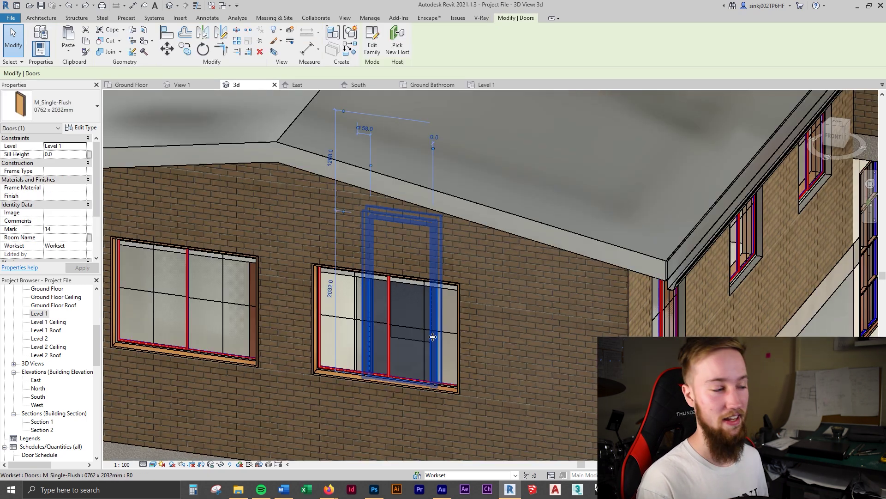
{"action": "left_click", "coordinate": [135, 86]}
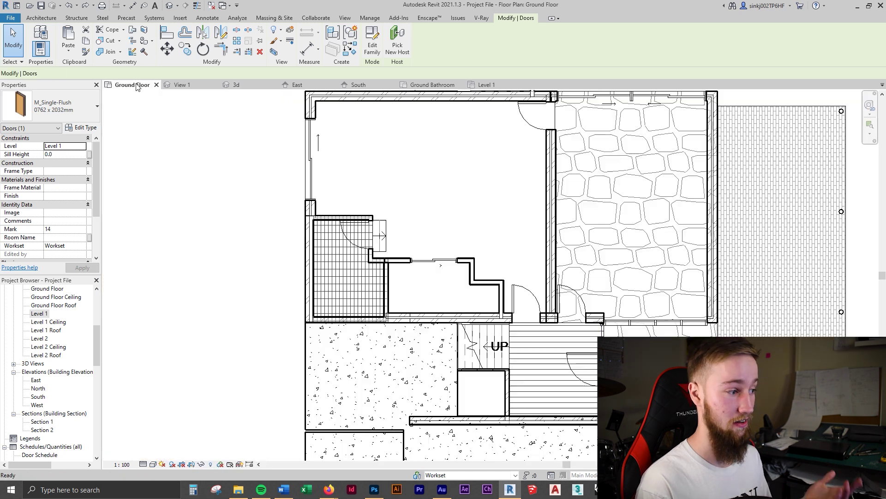
{"action": "scroll", "coordinate": [460, 310], "scroll_direction": "down", "scroll_amount": 6}
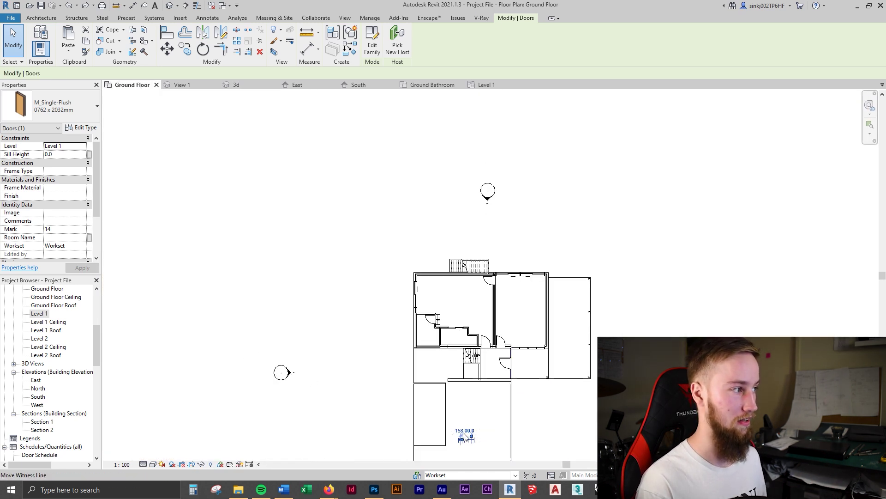
{"action": "left_click", "coordinate": [269, 84]}
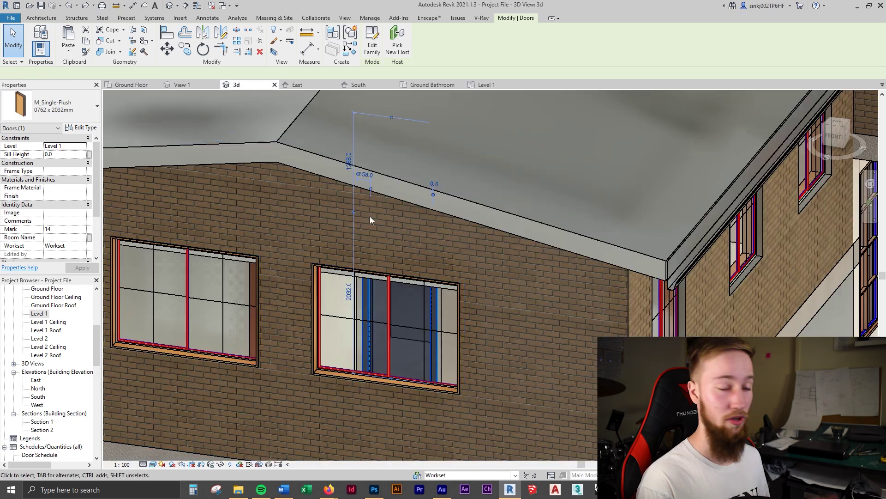
{"action": "scroll", "coordinate": [464, 334], "scroll_direction": "down", "scroll_amount": 3}
{"action": "scroll", "coordinate": [441, 355], "scroll_direction": "up", "scroll_amount": 2}
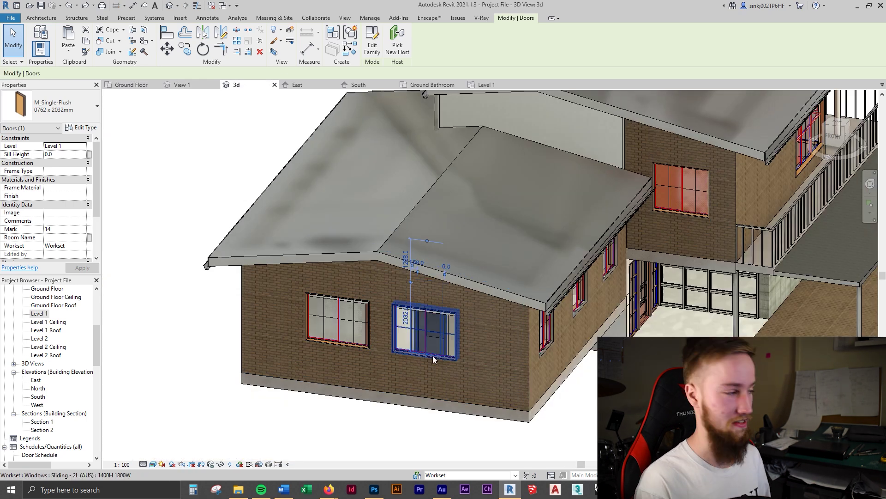
{"action": "scroll", "coordinate": [69, 209], "scroll_direction": "down", "scroll_amount": 3}
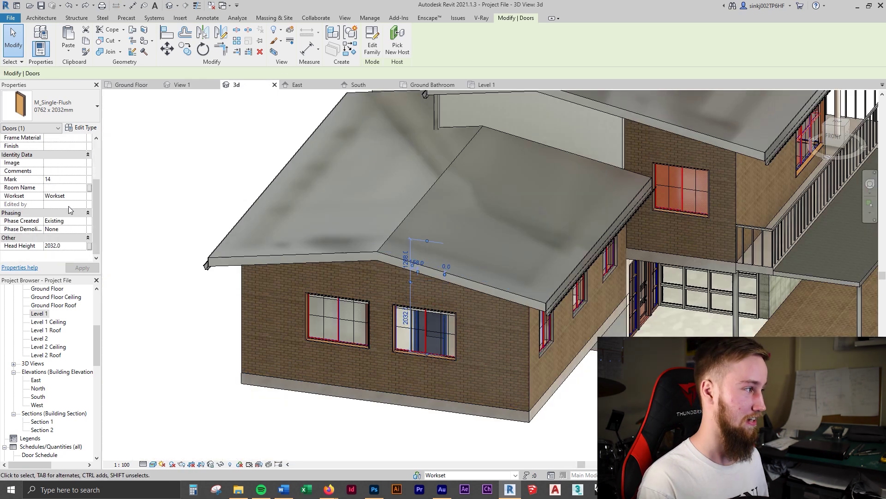
{"action": "scroll", "coordinate": [65, 221], "scroll_direction": "up", "scroll_amount": 3}
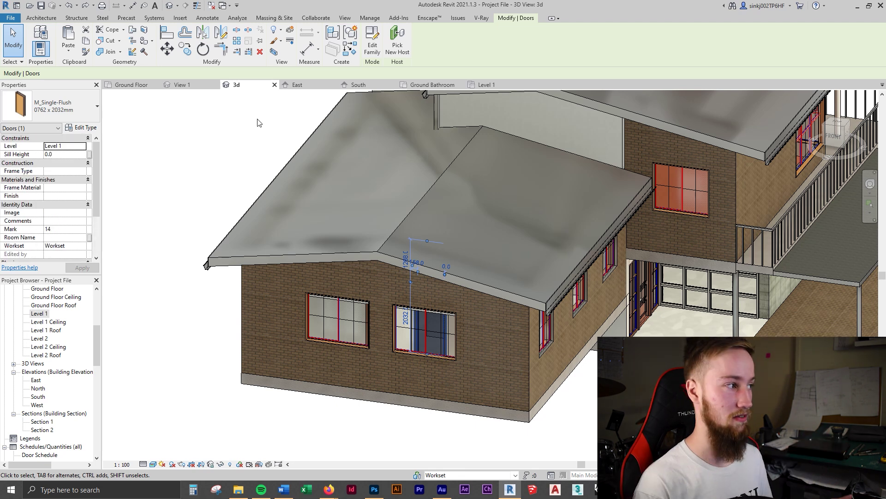
{"action": "left_click", "coordinate": [274, 52]}
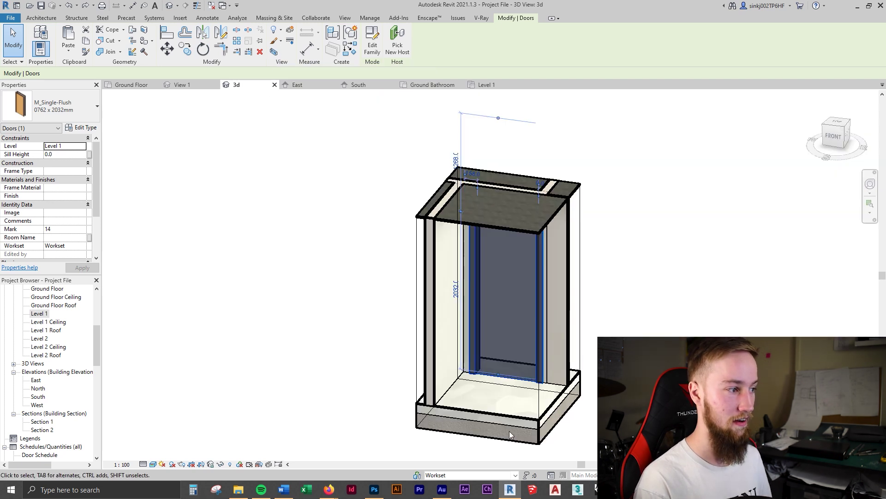
Step: Orbit around the door isolated inside the section box to inspect it
{"action": "scroll", "coordinate": [539, 369], "scroll_direction": "down", "scroll_amount": 5}
{"action": "middle_click_drag", "start_coordinate": [590, 340], "coordinate": [646, 330], "text": "shift"}
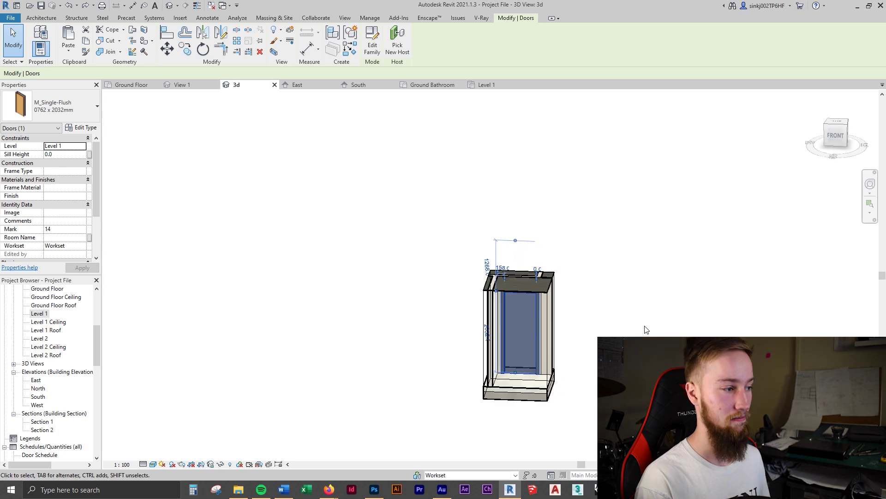
{"action": "left_click", "coordinate": [641, 332]}
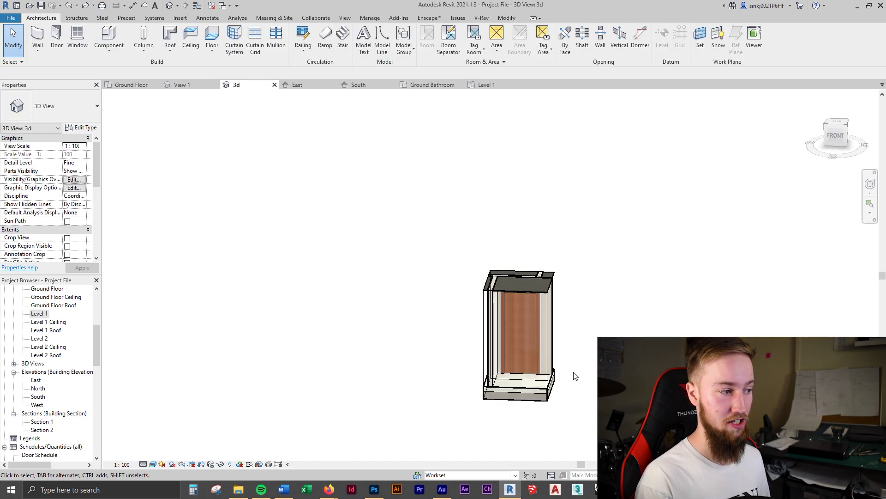
{"action": "scroll", "coordinate": [572, 372], "scroll_direction": "up", "scroll_amount": 5}
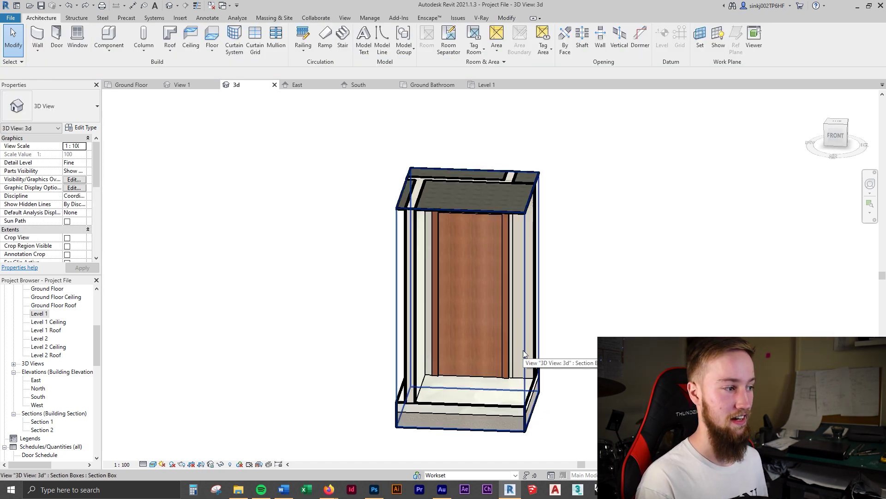
Step: Stretch the section box faces outward so the neighbouring door is included
{"action": "left_click", "coordinate": [523, 354]}
{"action": "middle_click_drag", "start_coordinate": [523, 353], "coordinate": [550, 331], "text": "shift"}
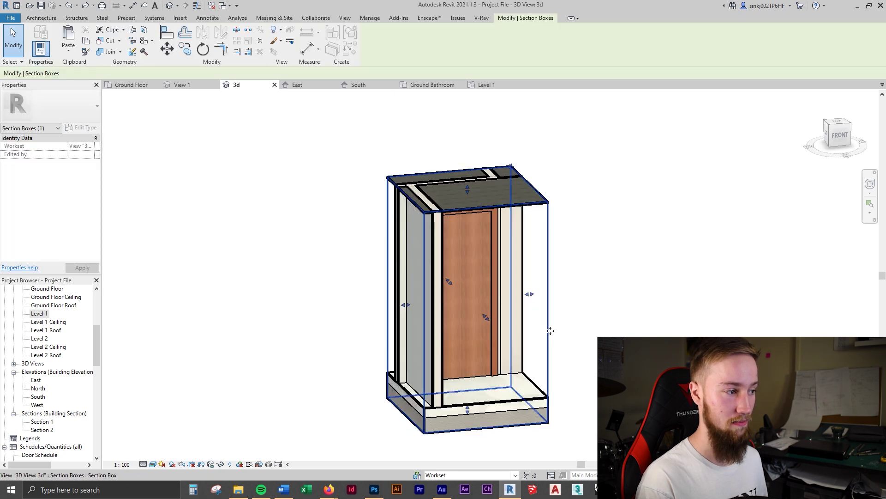
{"action": "left_click", "coordinate": [550, 331]}
{"action": "left_click", "coordinate": [548, 331]}
{"action": "left_click_drag", "start_coordinate": [529, 294], "coordinate": [630, 277]}
{"action": "middle_click_drag", "start_coordinate": [405, 306], "coordinate": [531, 305], "text": "shift"}
{"action": "left_click_drag", "start_coordinate": [527, 299], "coordinate": [506, 331]}
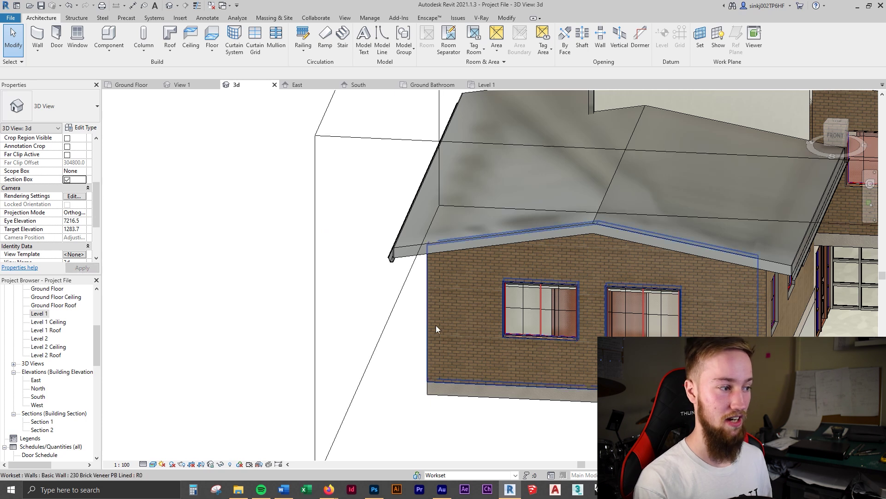
Step: Zoom out to view the whole two-storey brick house inside the section box
{"action": "scroll", "coordinate": [436, 325], "scroll_direction": "down", "scroll_amount": 3}
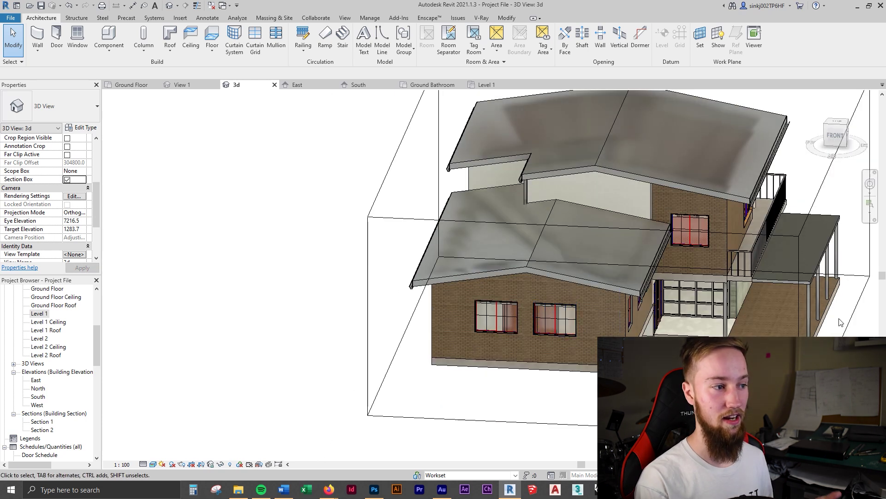